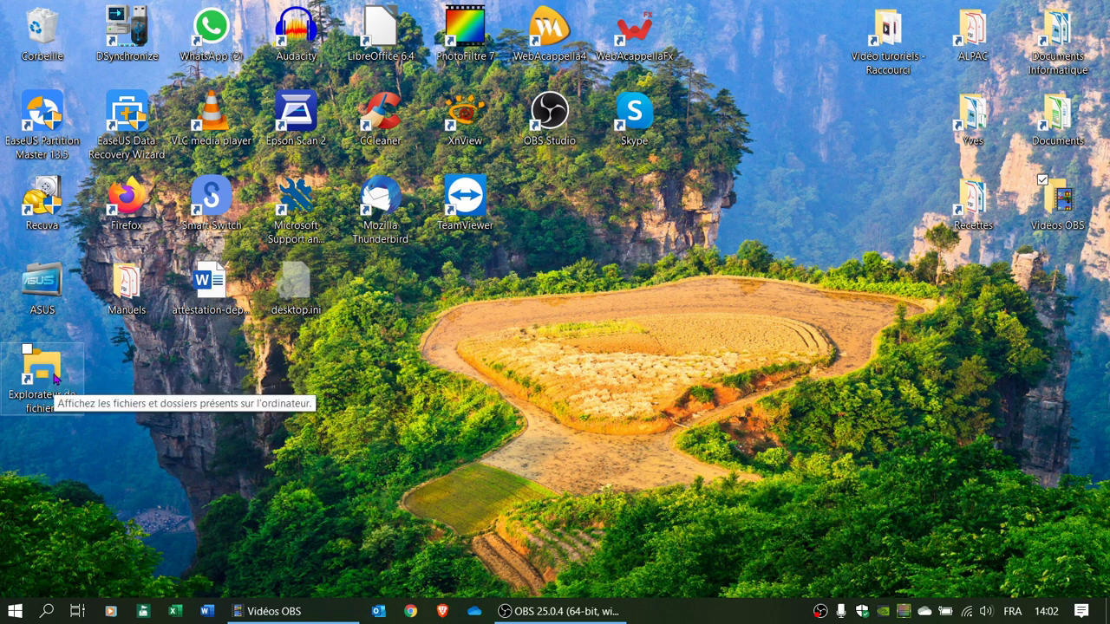
Open File Explorer from the desktop and look through its sharing, view and home commands.
{"action": "left_click", "coordinate": [54, 374]}
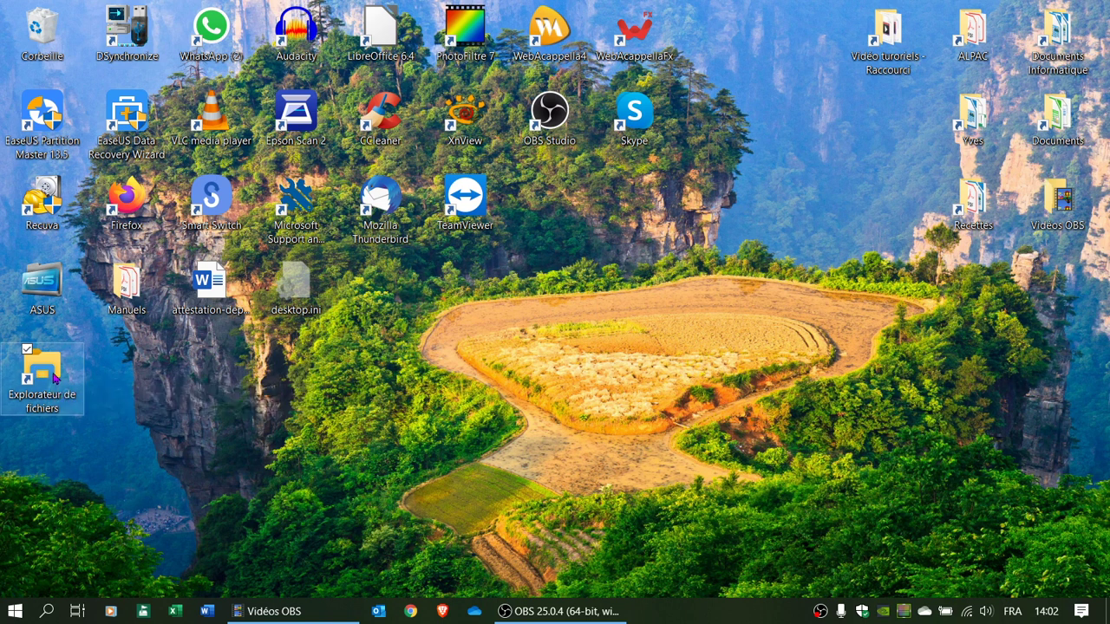
{"action": "double_click", "coordinate": [55, 374]}
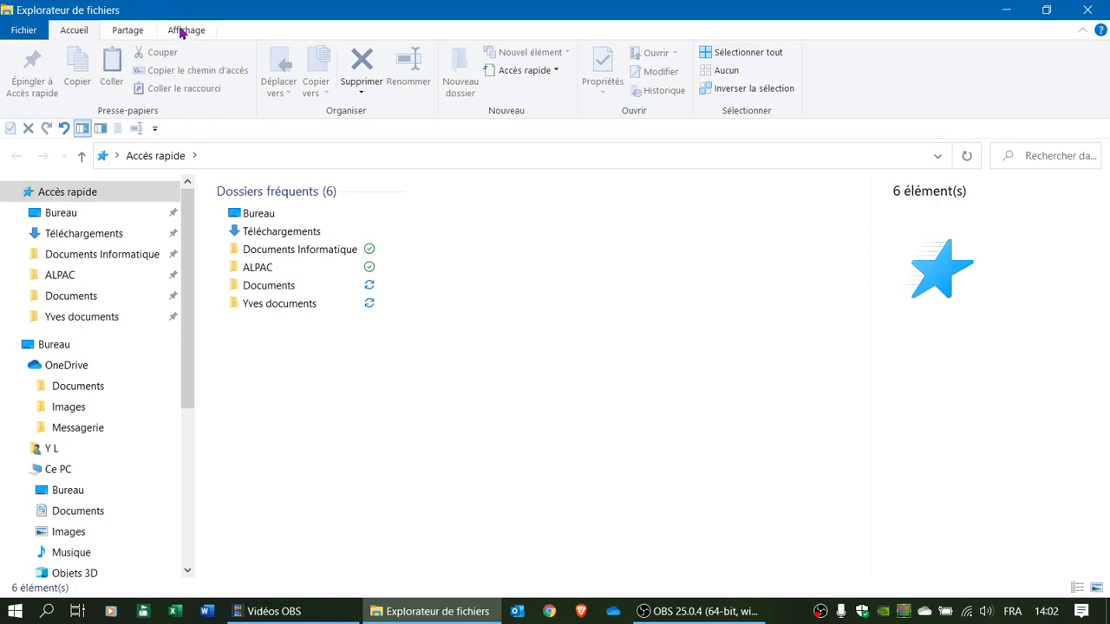
{"action": "left_click", "coordinate": [127, 31]}
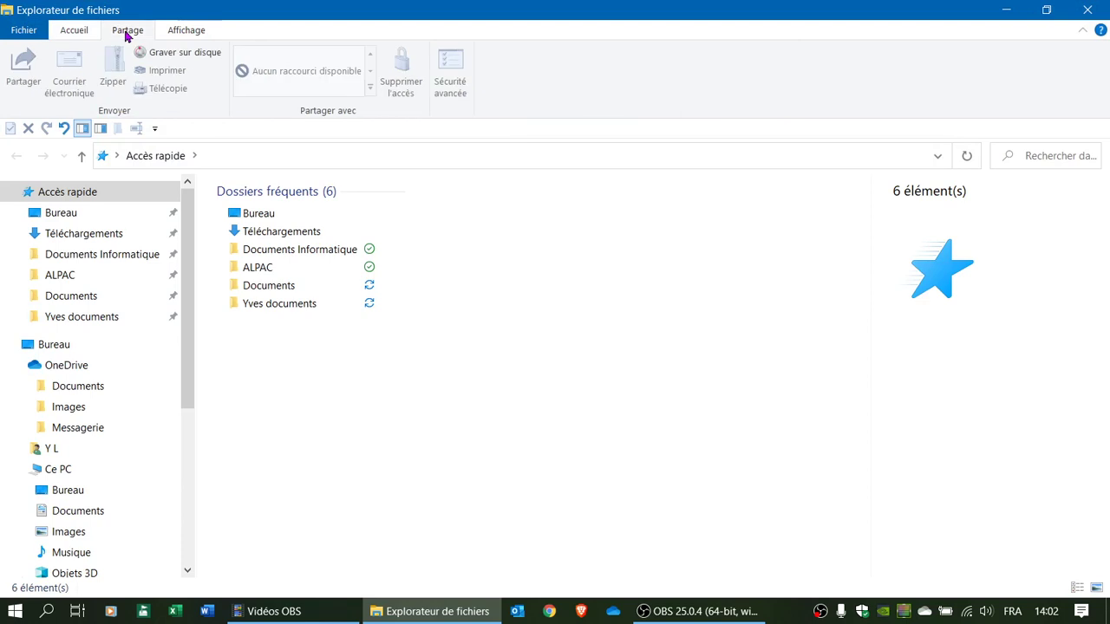
{"action": "left_click", "coordinate": [183, 33]}
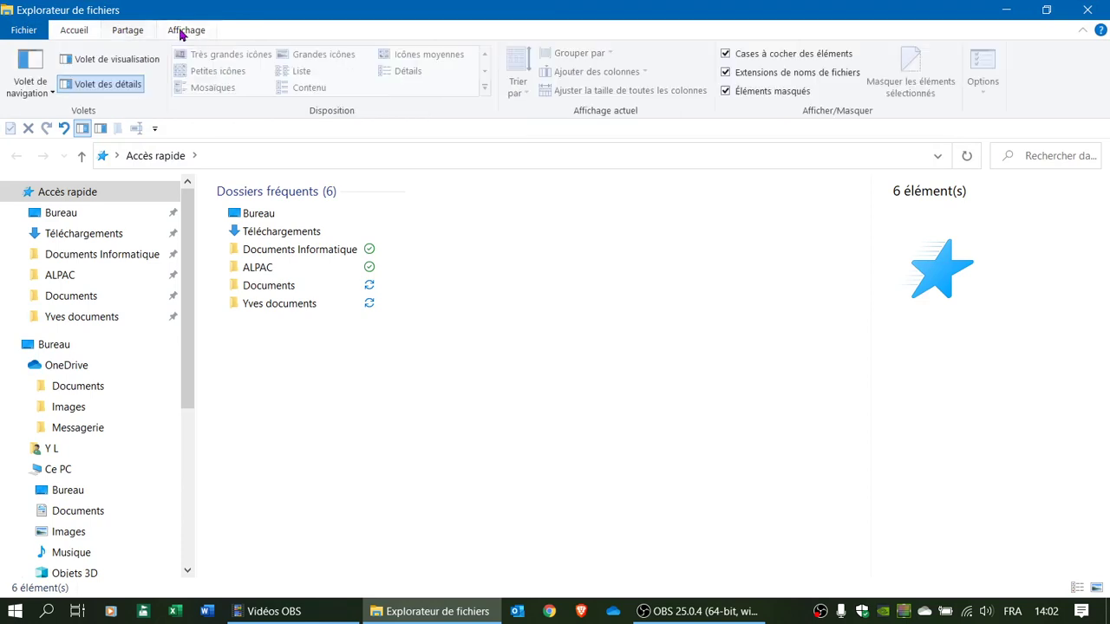
{"action": "left_click", "coordinate": [75, 32]}
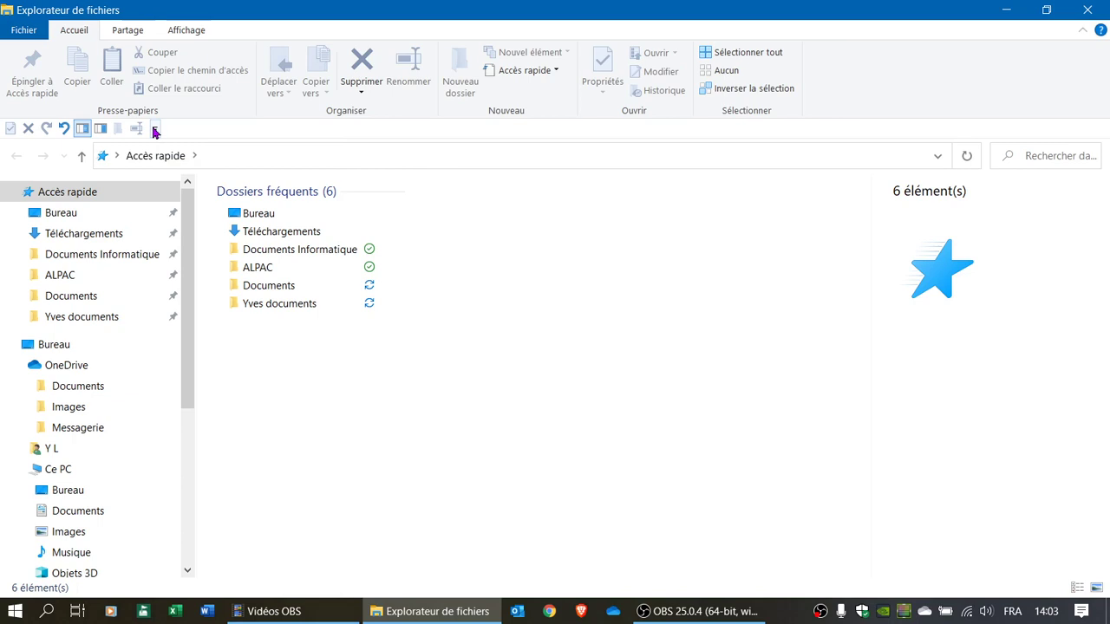
Place the Quick Access toolbar above the ribbon and return it below the ribbon.
{"action": "left_click", "coordinate": [154, 130]}
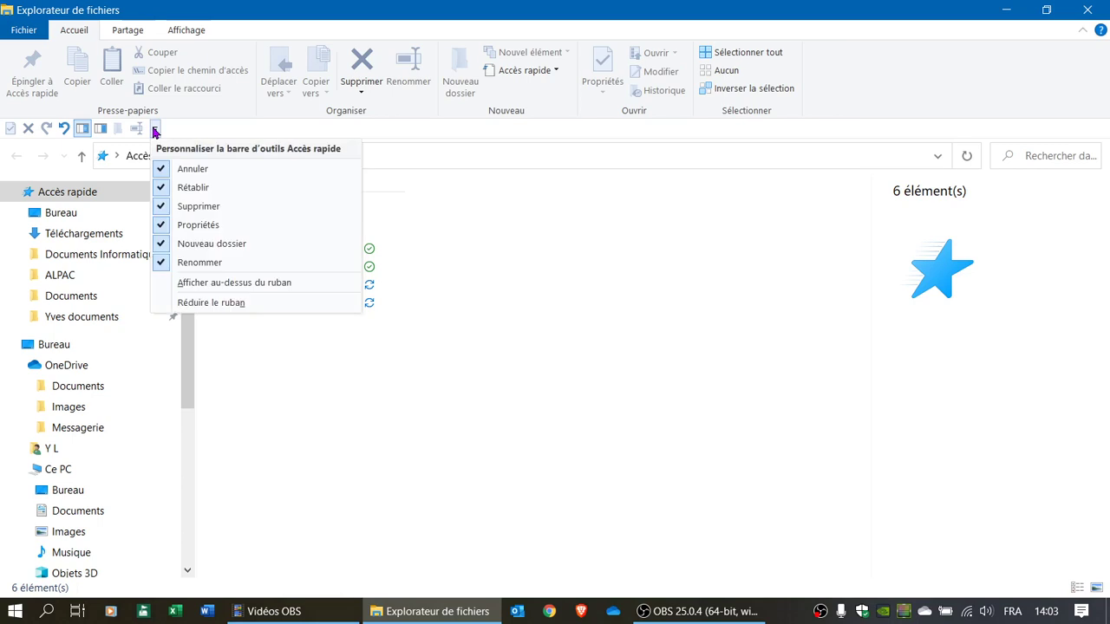
{"action": "left_click", "coordinate": [206, 285]}
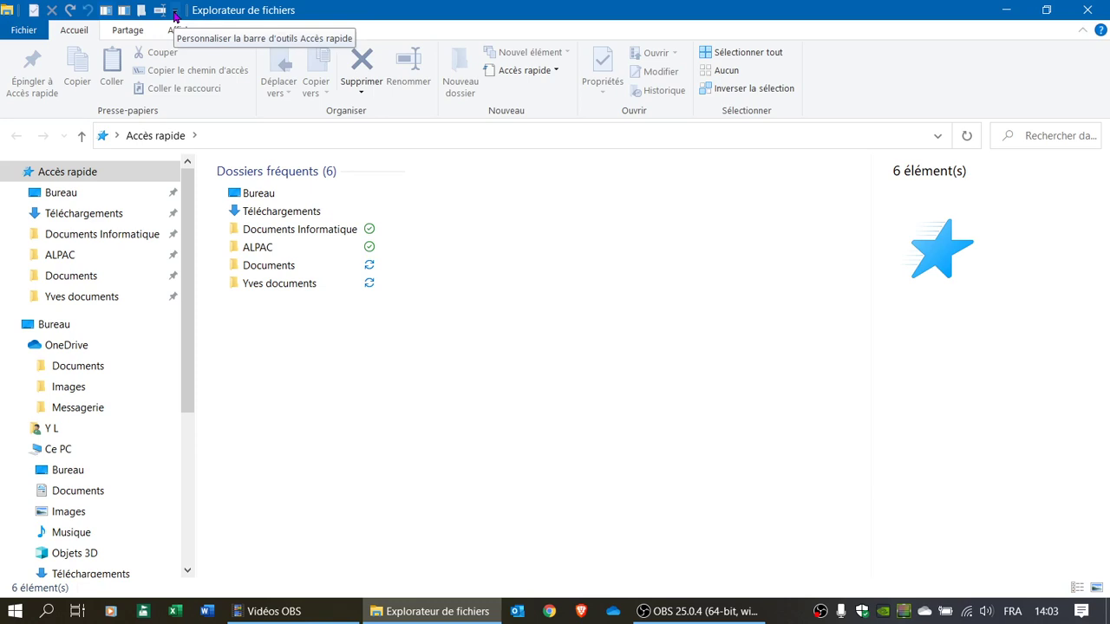
{"action": "left_click", "coordinate": [176, 11]}
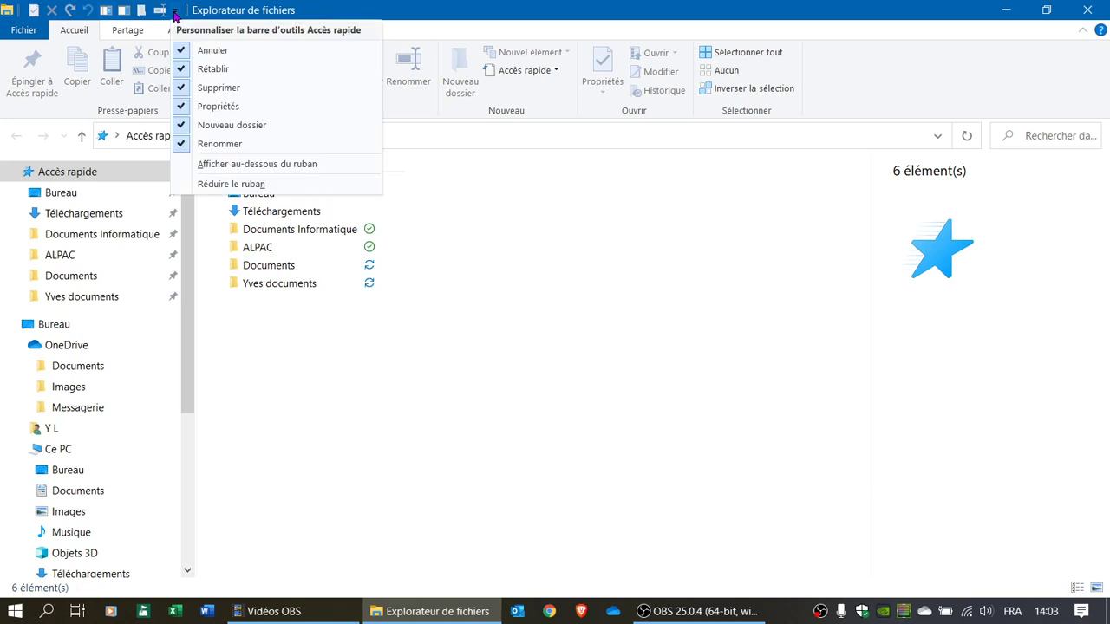
{"action": "left_click", "coordinate": [219, 165]}
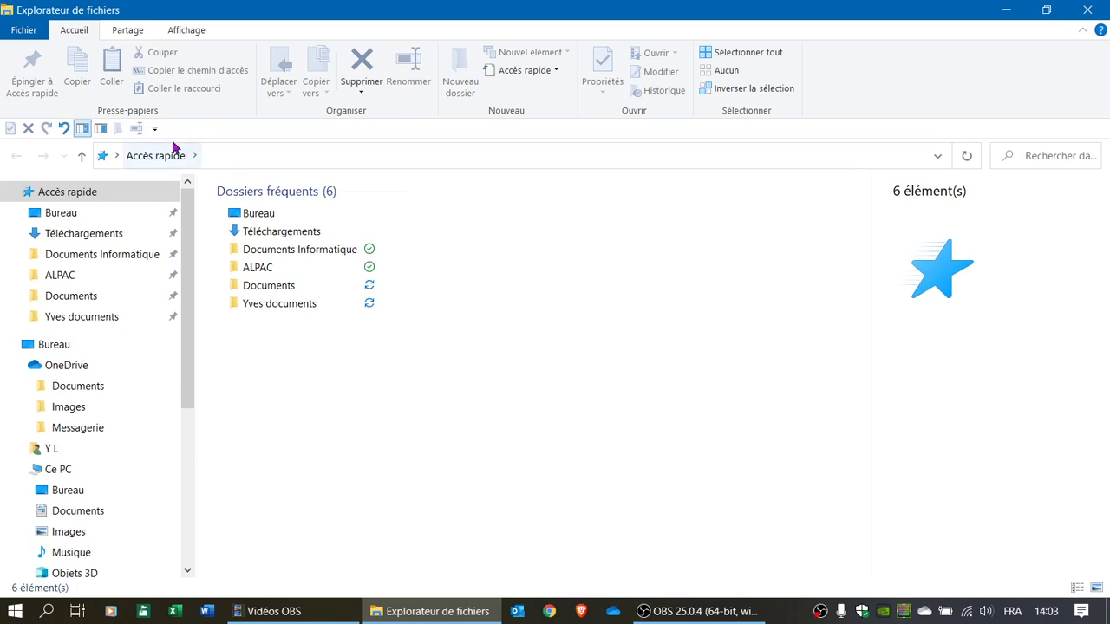
{"action": "left_click", "coordinate": [124, 32]}
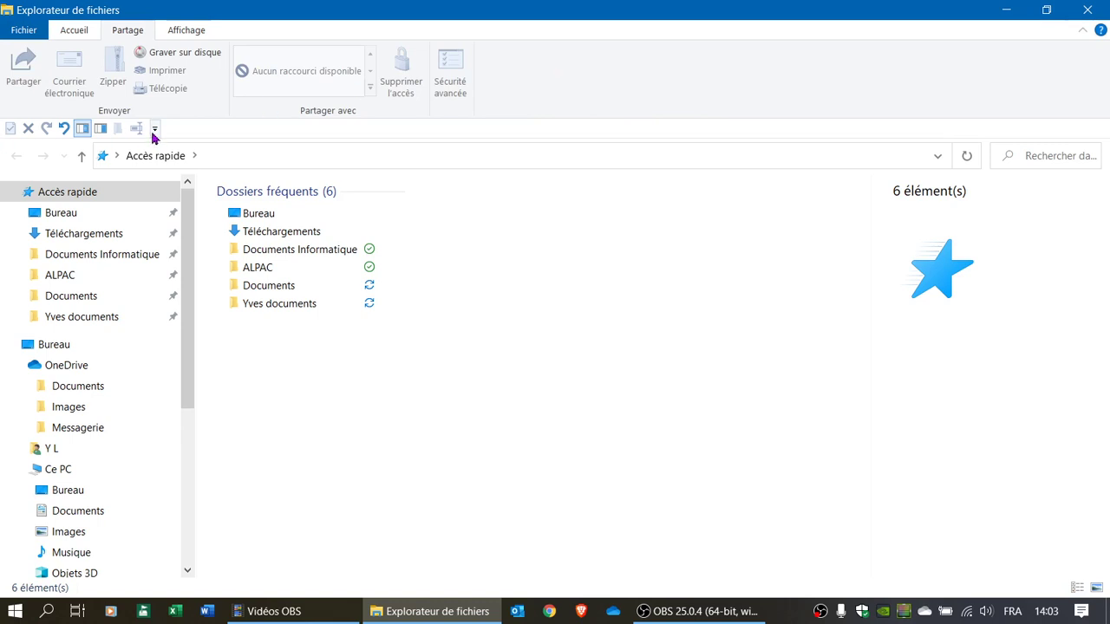
{"action": "left_click", "coordinate": [192, 31]}
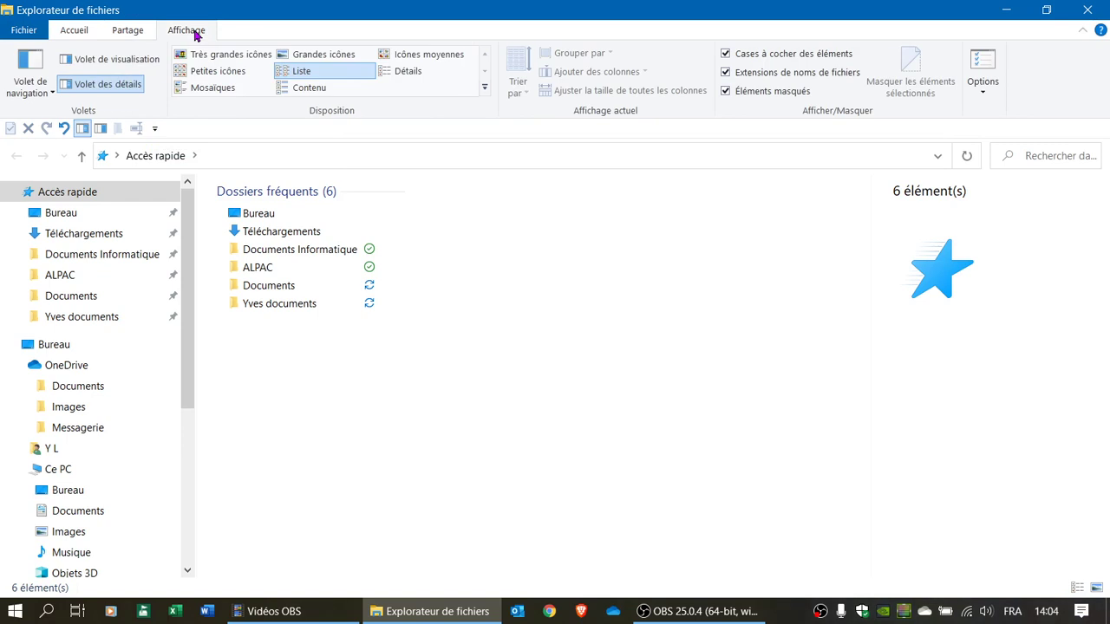
{"action": "left_click", "coordinate": [72, 30]}
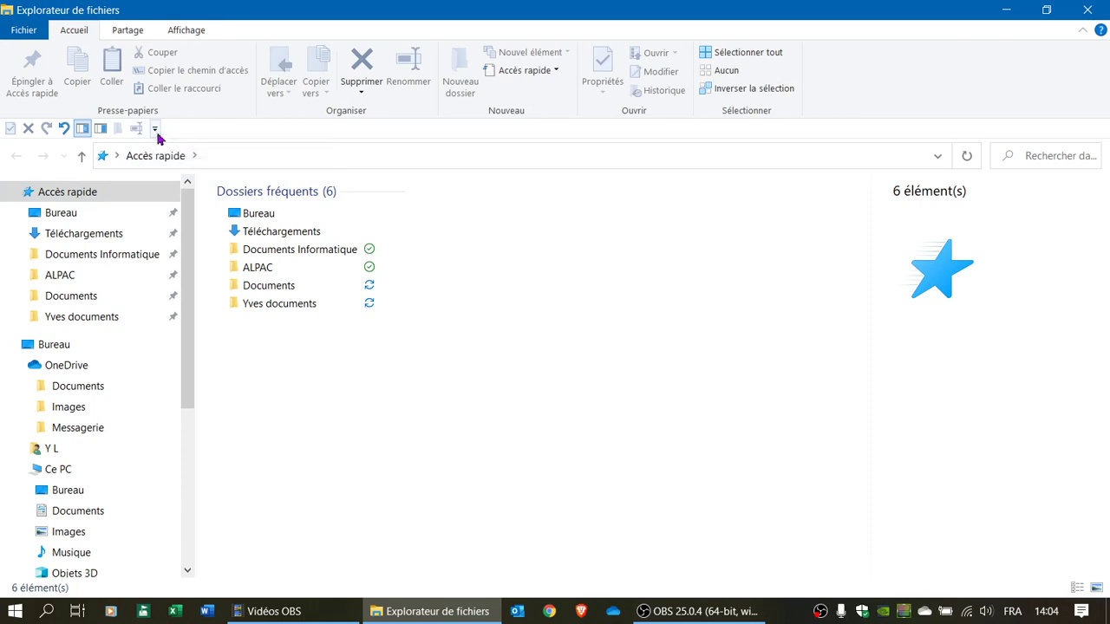
Remove the Renommer command from the Quick Access toolbar and add it back.
{"action": "left_click", "coordinate": [154, 132]}
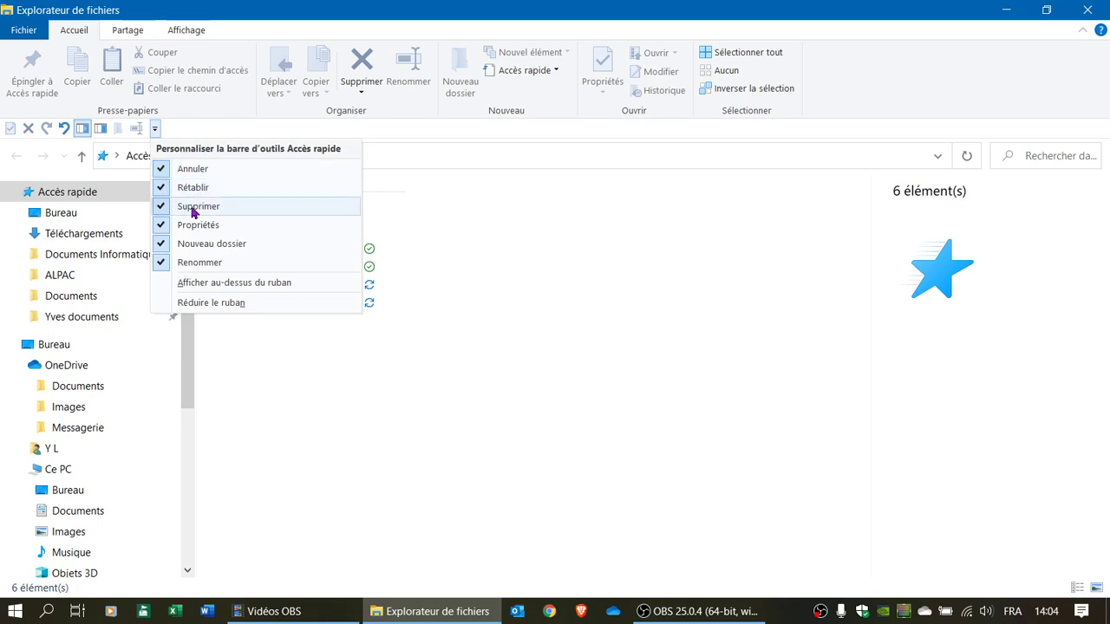
{"action": "left_click", "coordinate": [160, 265]}
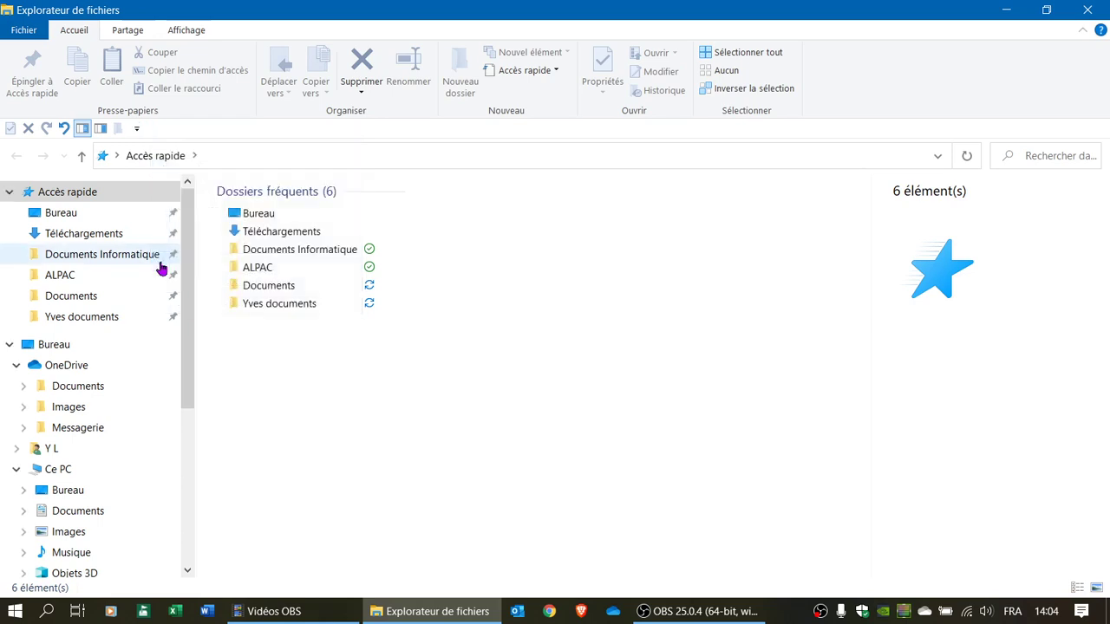
{"action": "left_click", "coordinate": [136, 130]}
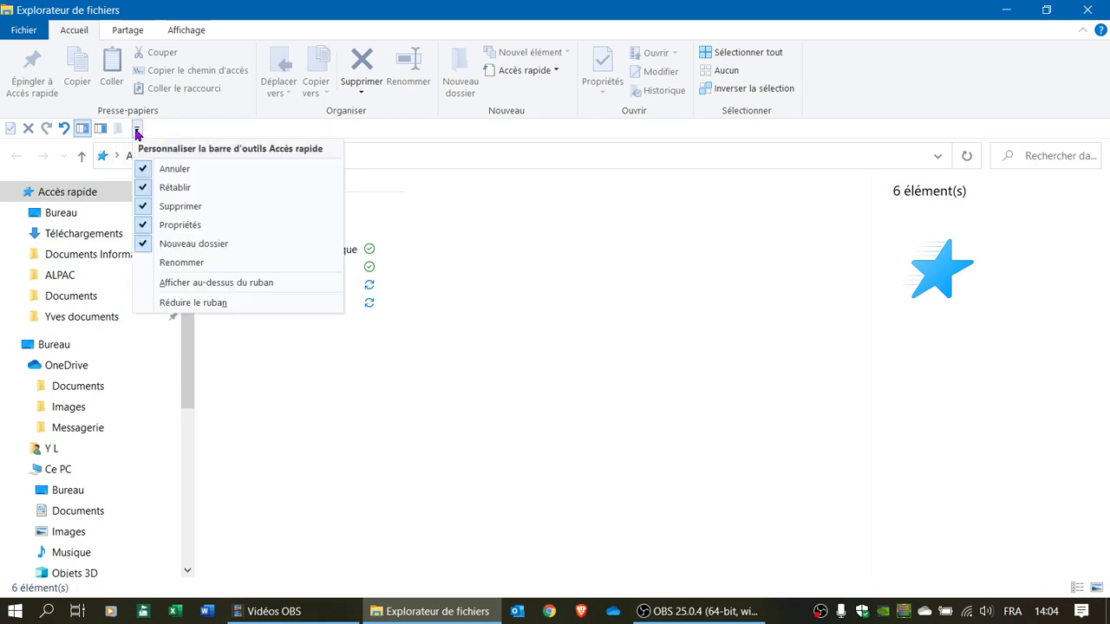
{"action": "left_click", "coordinate": [144, 263]}
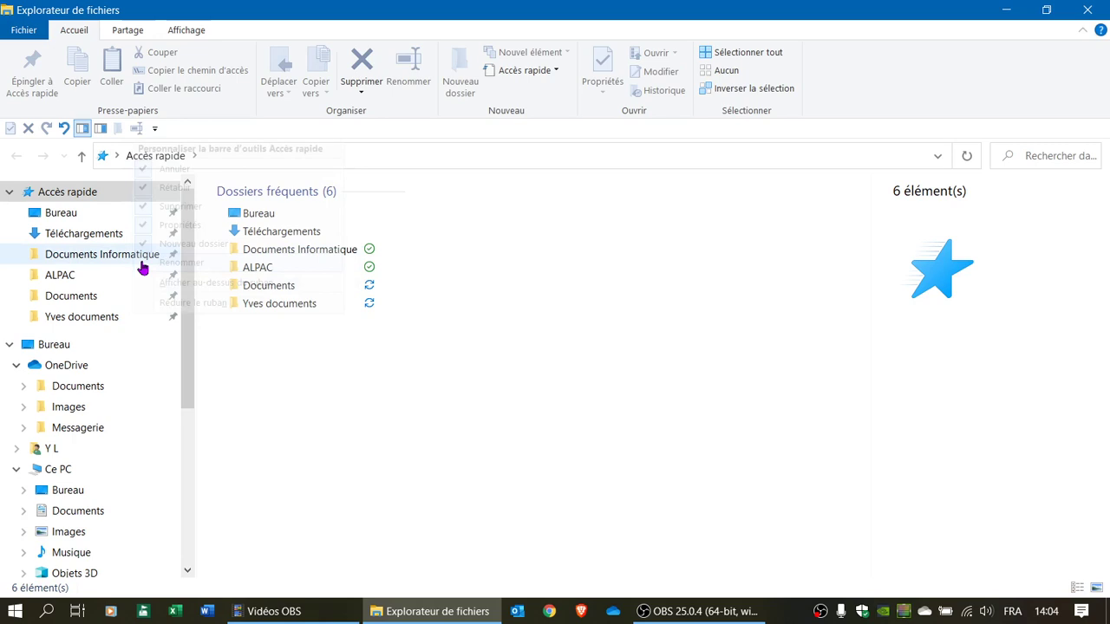
{"action": "left_click", "coordinate": [154, 129]}
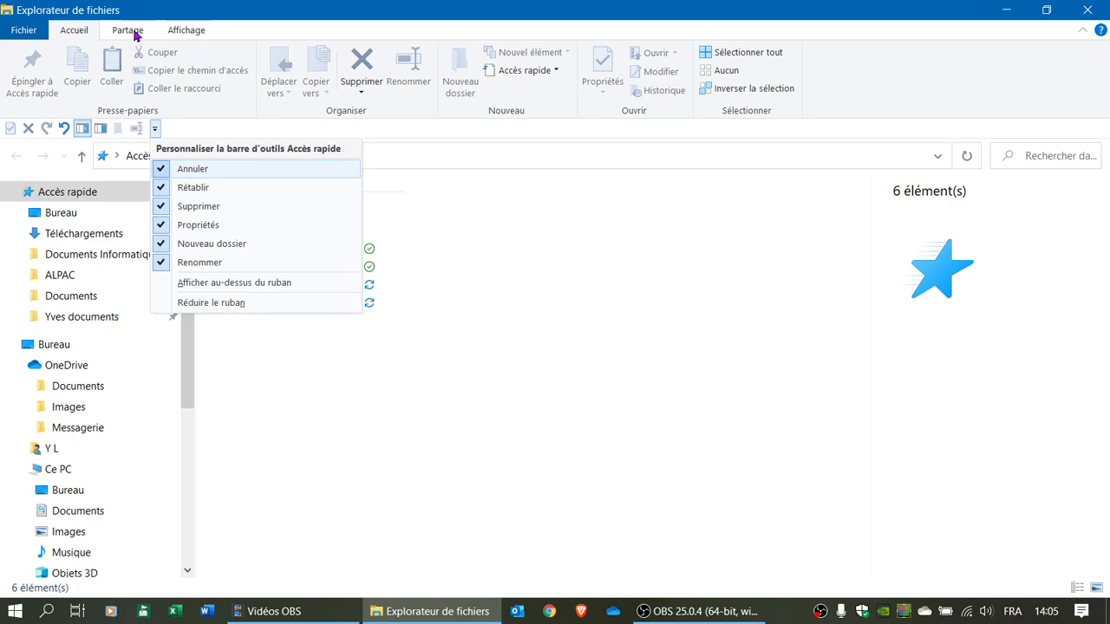
Alternate between the preview pane and the details pane, leaving the preview pane (Volet de visualisation) shown.
{"action": "left_click", "coordinate": [190, 31]}
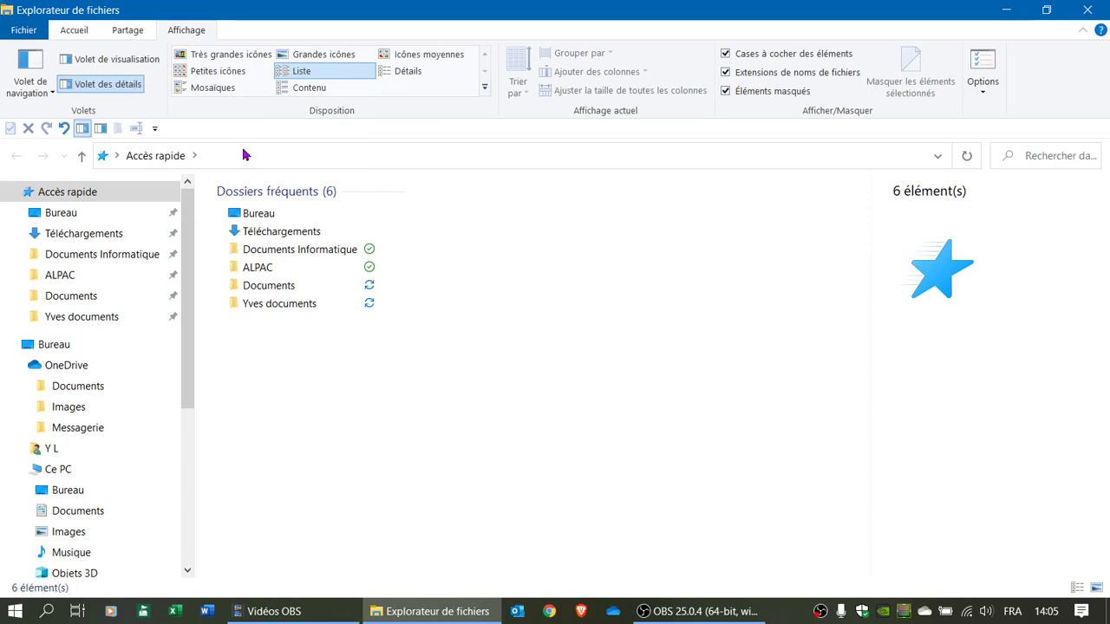
{"action": "left_click", "coordinate": [108, 61]}
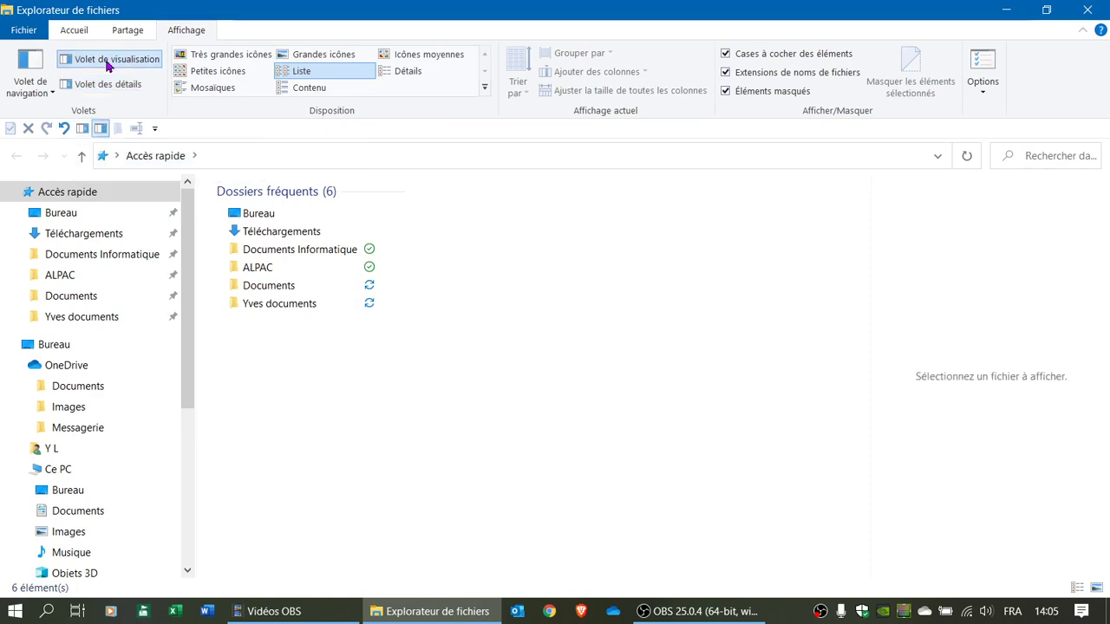
{"action": "left_click", "coordinate": [86, 84]}
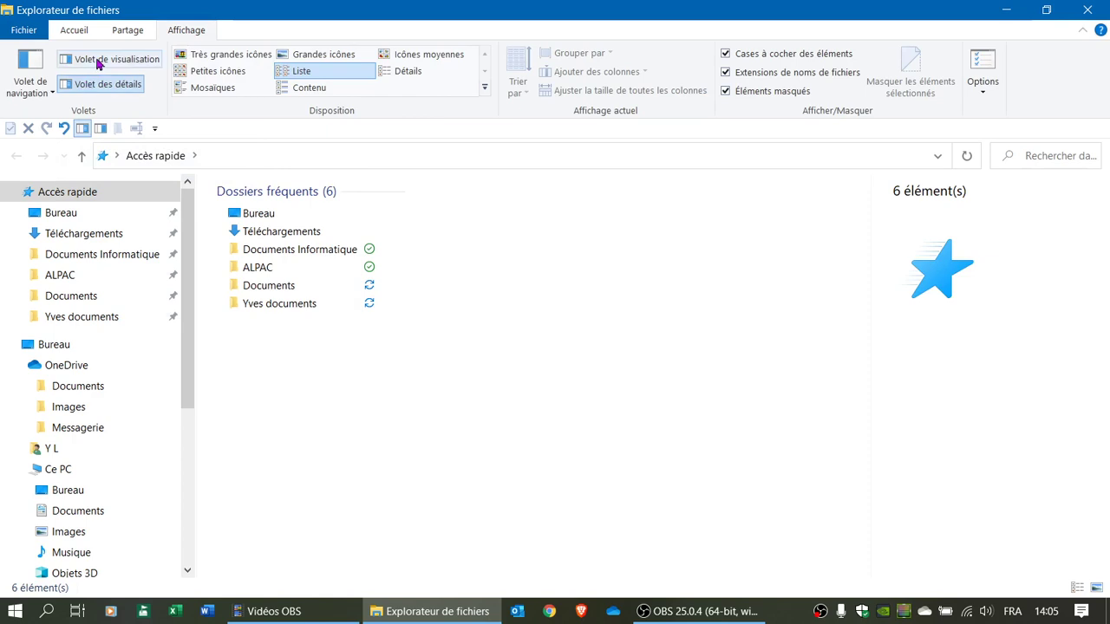
{"action": "left_click", "coordinate": [98, 60]}
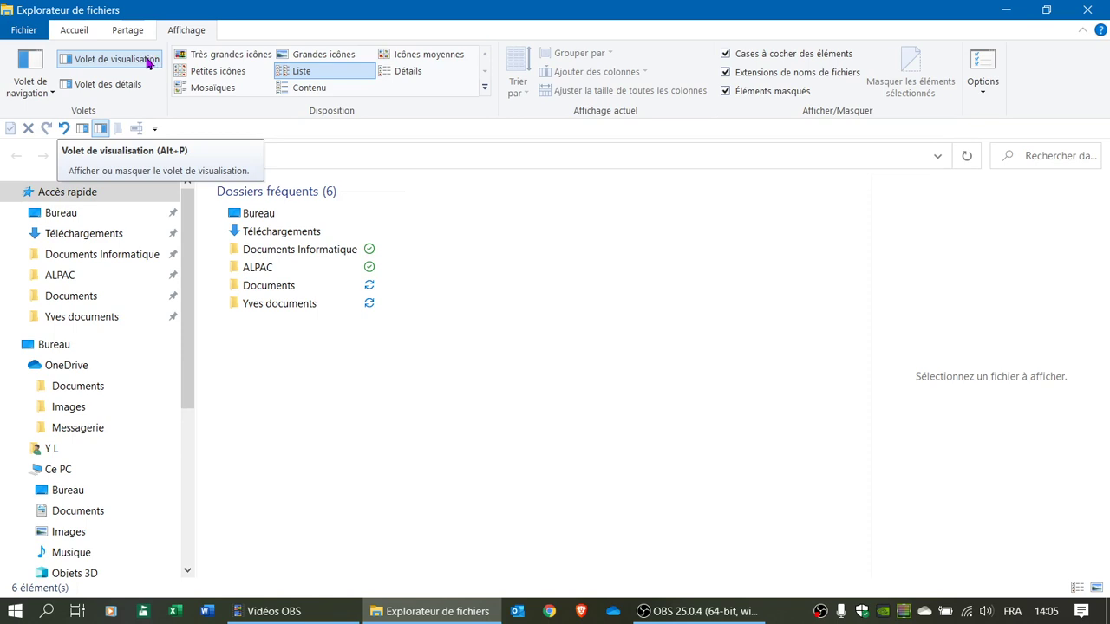
Open the ALPAC folder and preview Liste tuto.pdf, Logo 01A.jpg and Progression des cours 01.odt.
{"action": "left_click", "coordinate": [254, 272]}
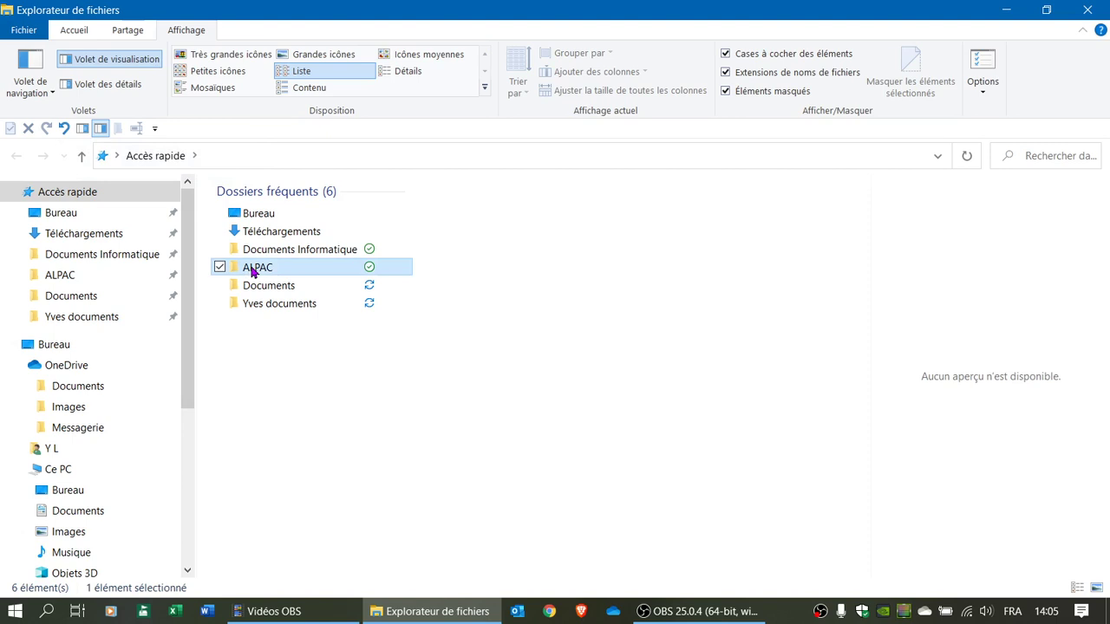
{"action": "double_click", "coordinate": [253, 273]}
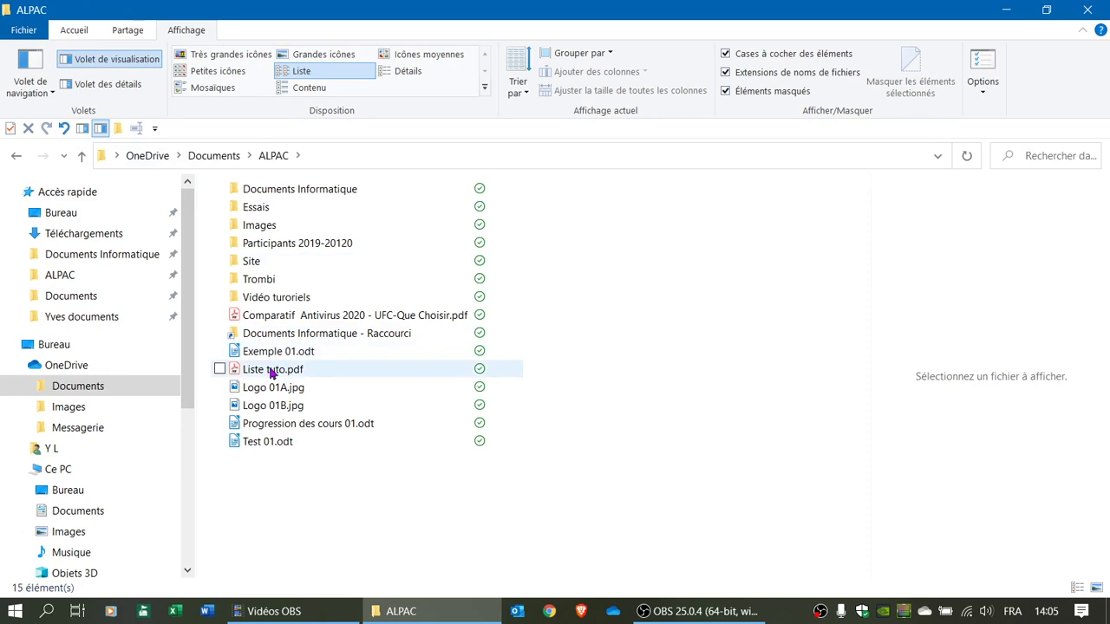
{"action": "left_click", "coordinate": [270, 371]}
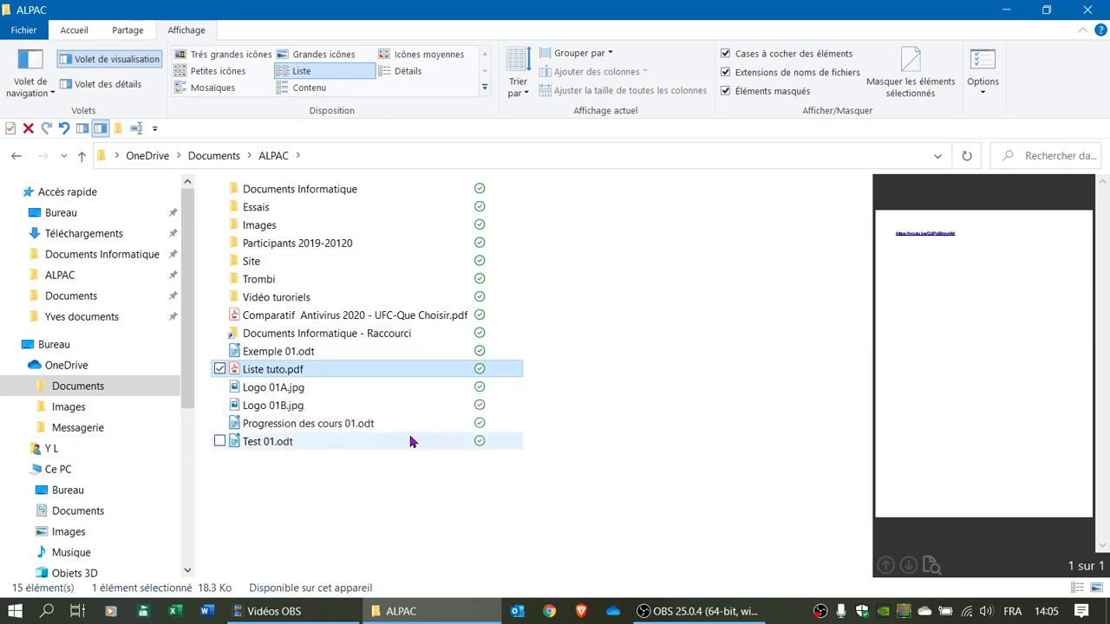
{"action": "left_click", "coordinate": [284, 390]}
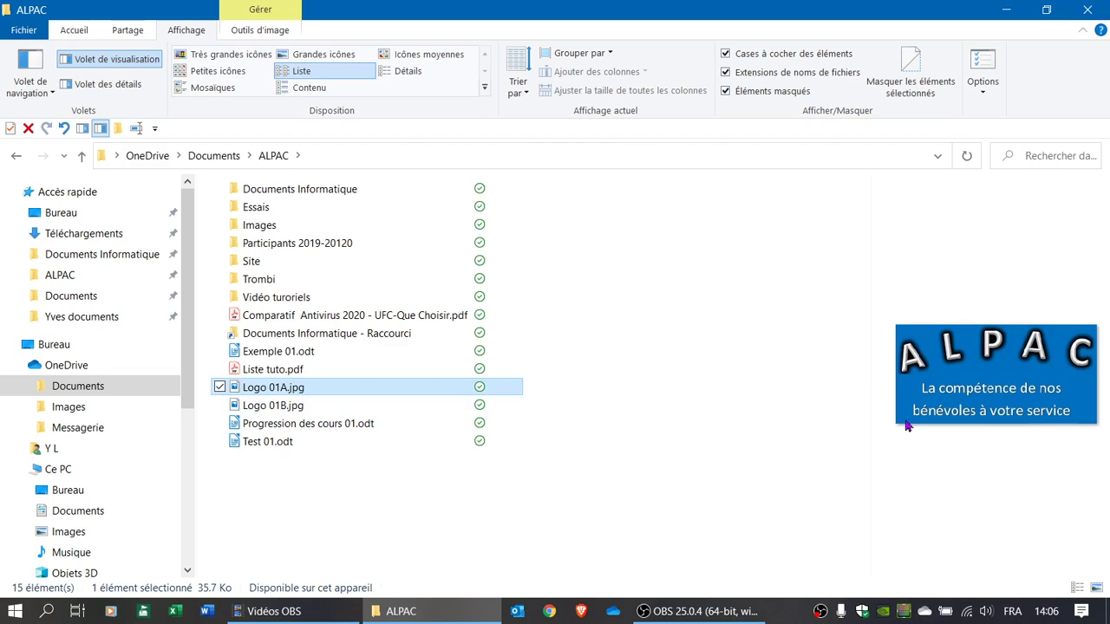
{"action": "left_click", "coordinate": [302, 428]}
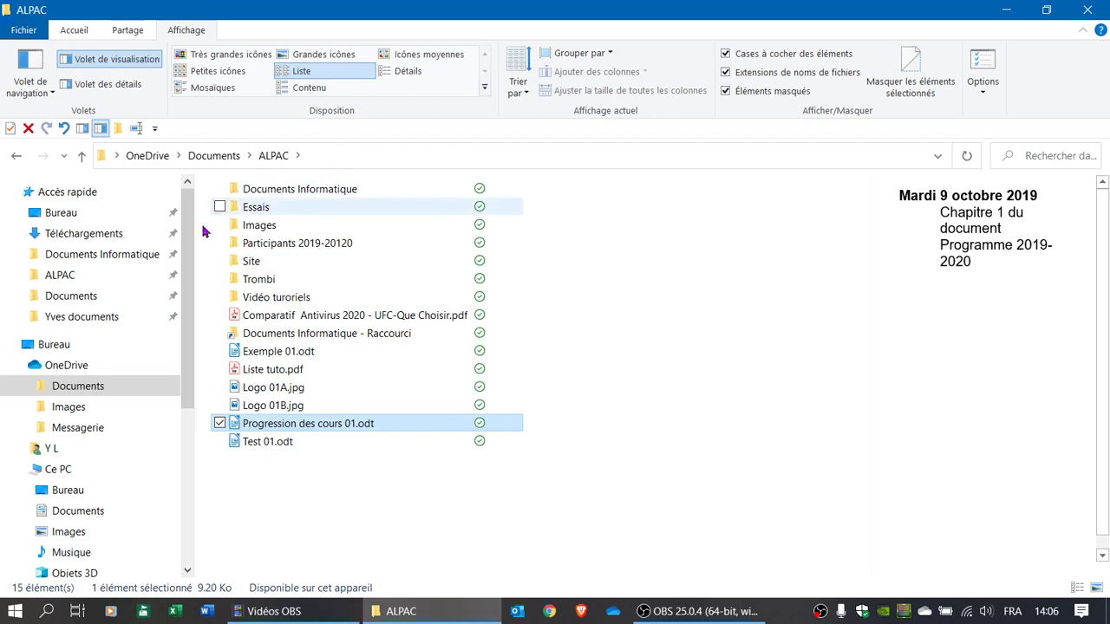
Show the details pane instead of the preview and try the very large, large and small icon layouts for the ALPAC folder.
{"action": "left_click", "coordinate": [105, 87]}
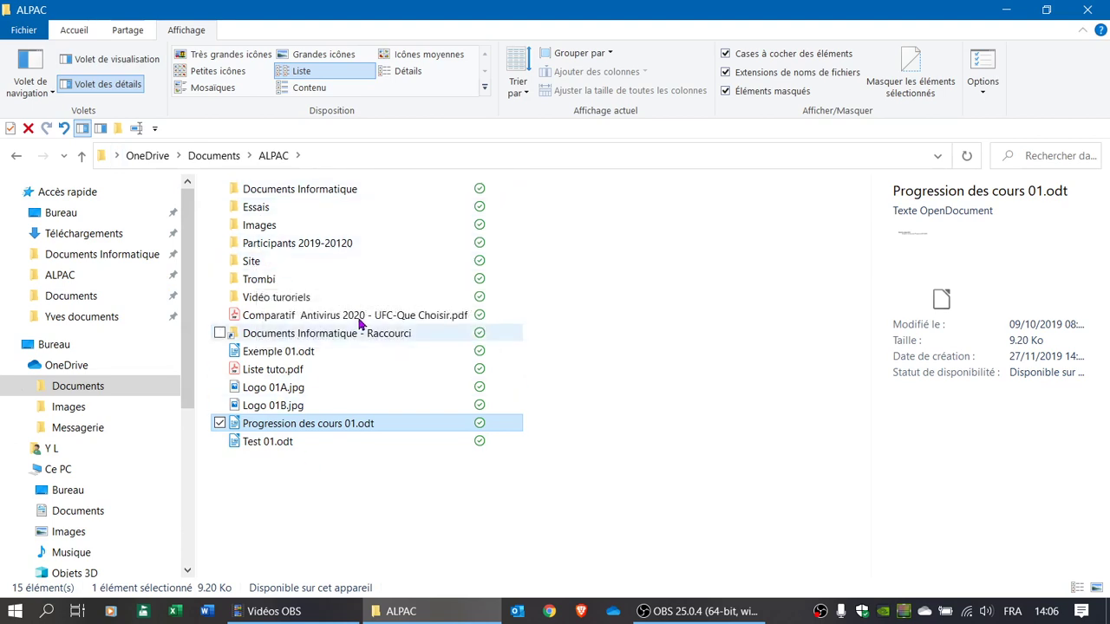
{"action": "left_click", "coordinate": [221, 57]}
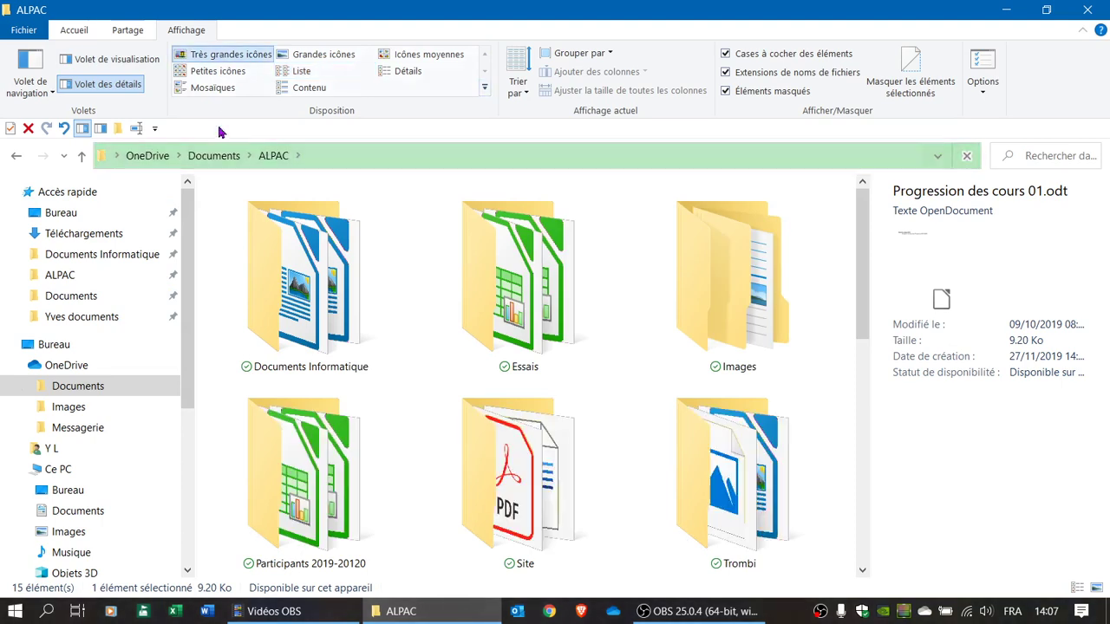
{"action": "left_click", "coordinate": [301, 58]}
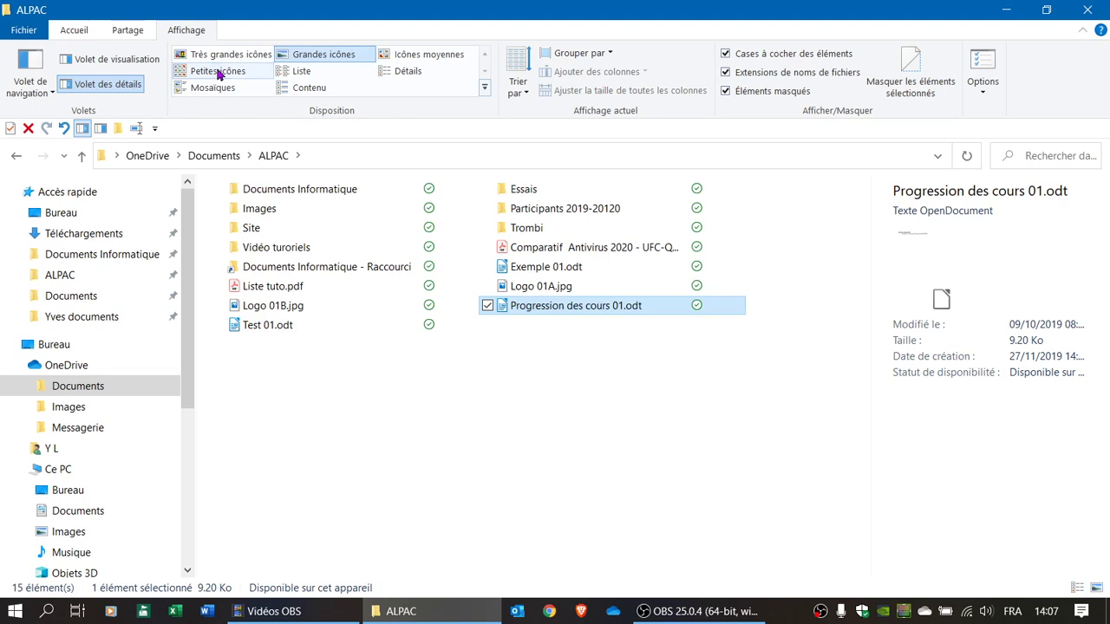
{"action": "left_click", "coordinate": [219, 73]}
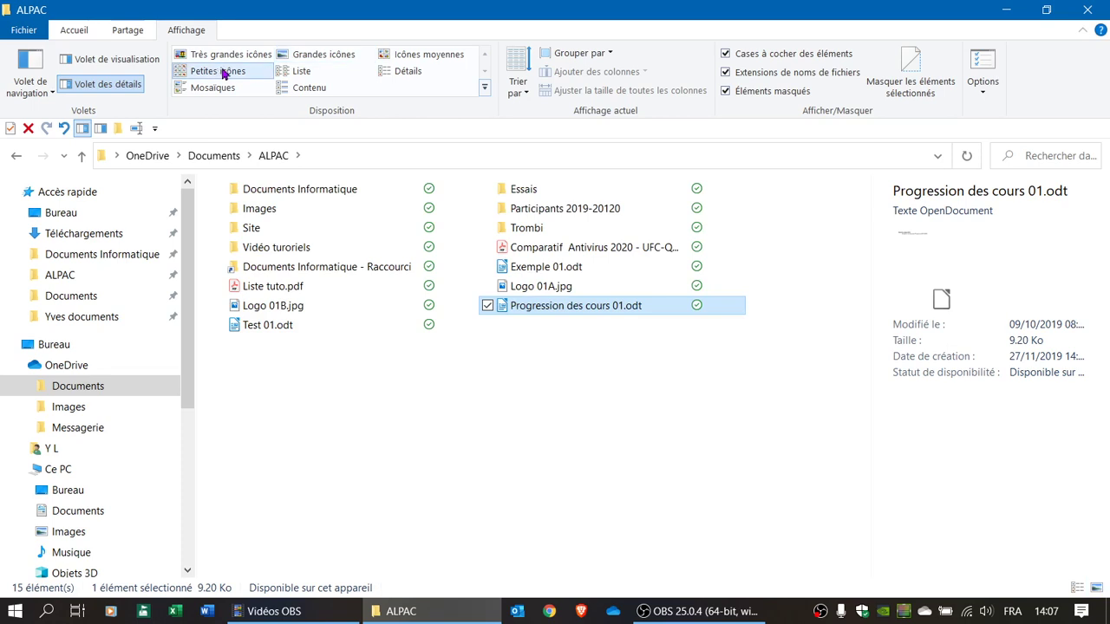
Try the Liste and Contenu layouts and set the ALPAC folder's layout to Détails.
{"action": "left_click", "coordinate": [302, 74]}
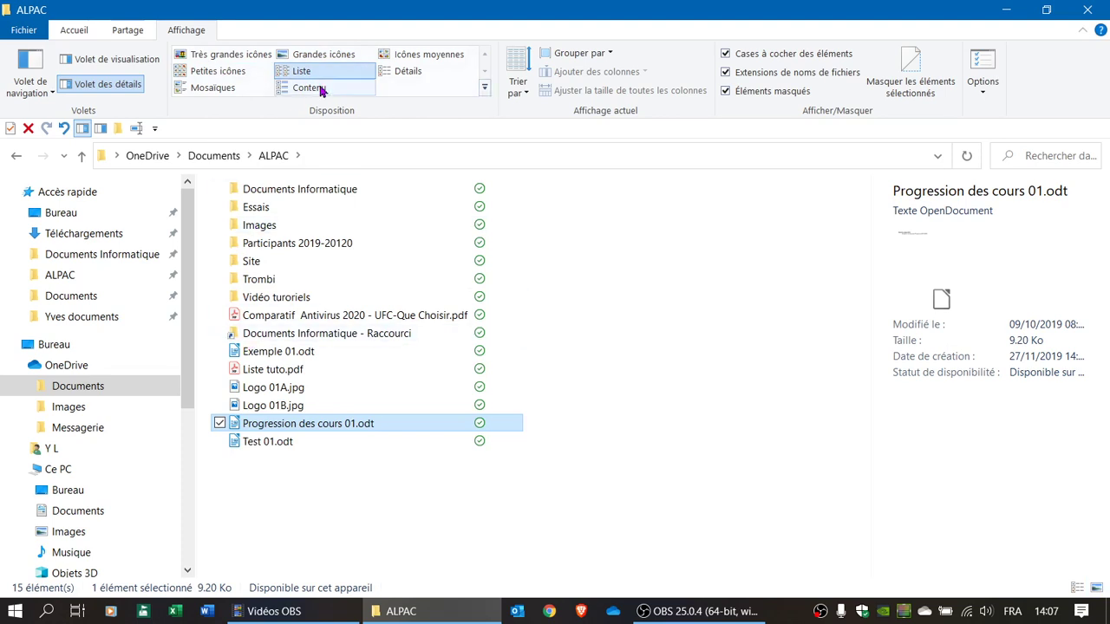
{"action": "left_click", "coordinate": [308, 87]}
{"action": "left_click", "coordinate": [399, 72]}
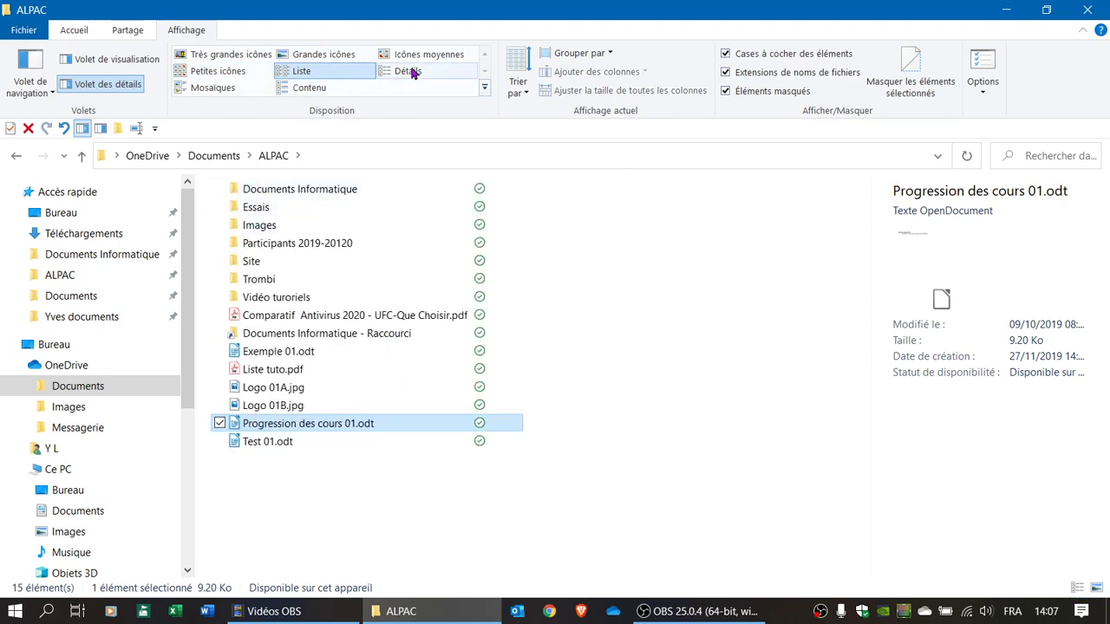
{"action": "left_click", "coordinate": [409, 75]}
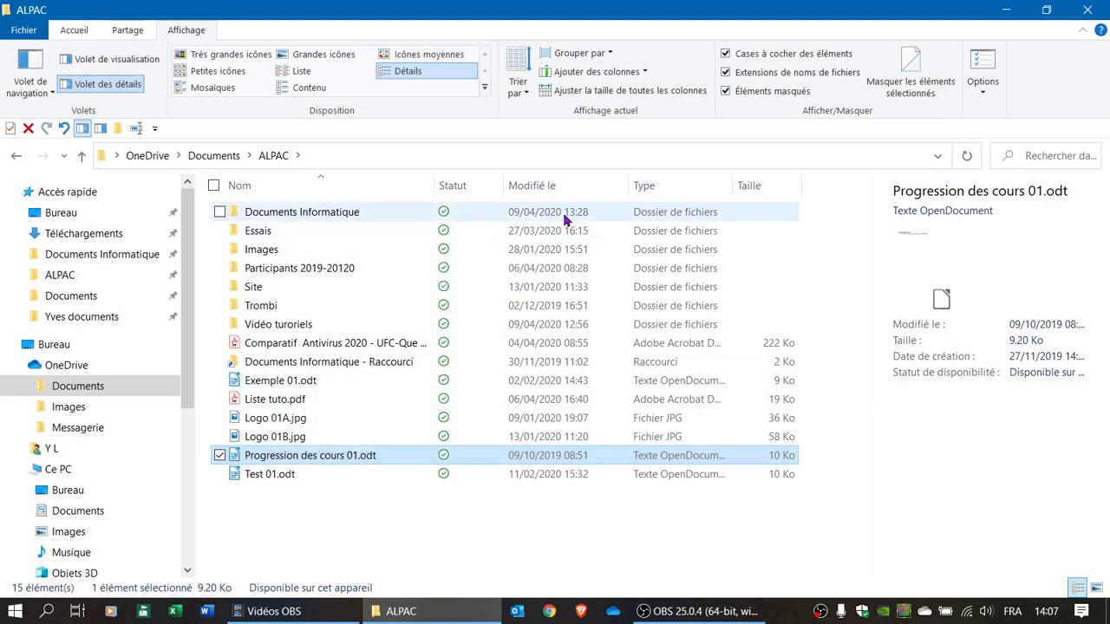
Select Liste tuto.pdf and sort the ALPAC folder's contents by name in descending order.
{"action": "left_click", "coordinate": [250, 401]}
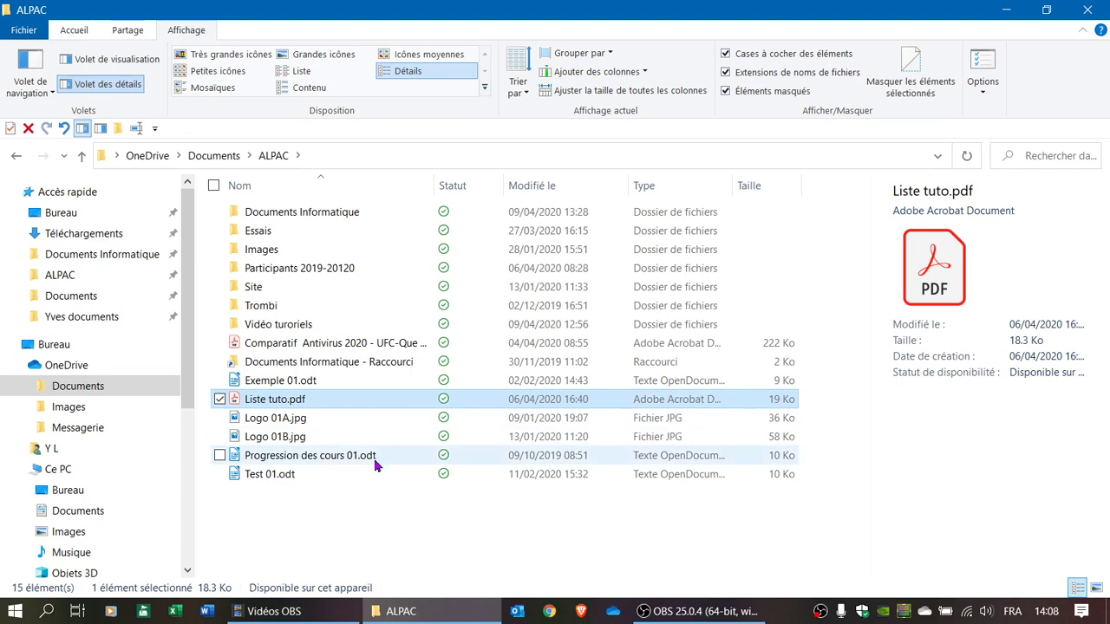
{"action": "left_click", "coordinate": [322, 185]}
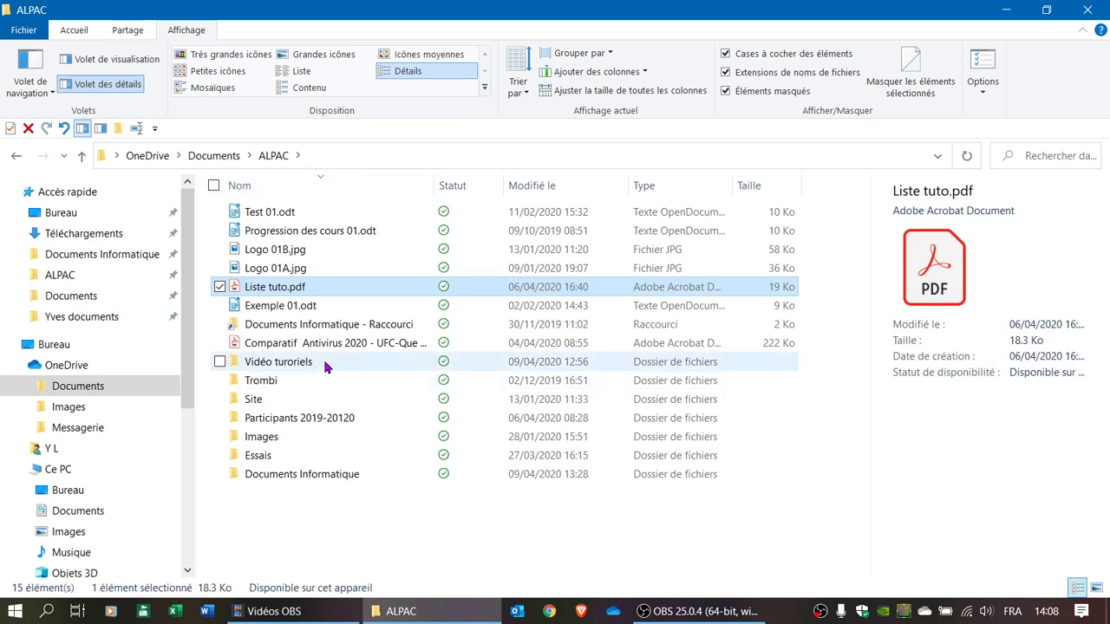
Sort the ALPAC folder's contents by name ascending, modification date and type in turn, and widen the Type column to fit its text.
{"action": "left_click", "coordinate": [318, 189]}
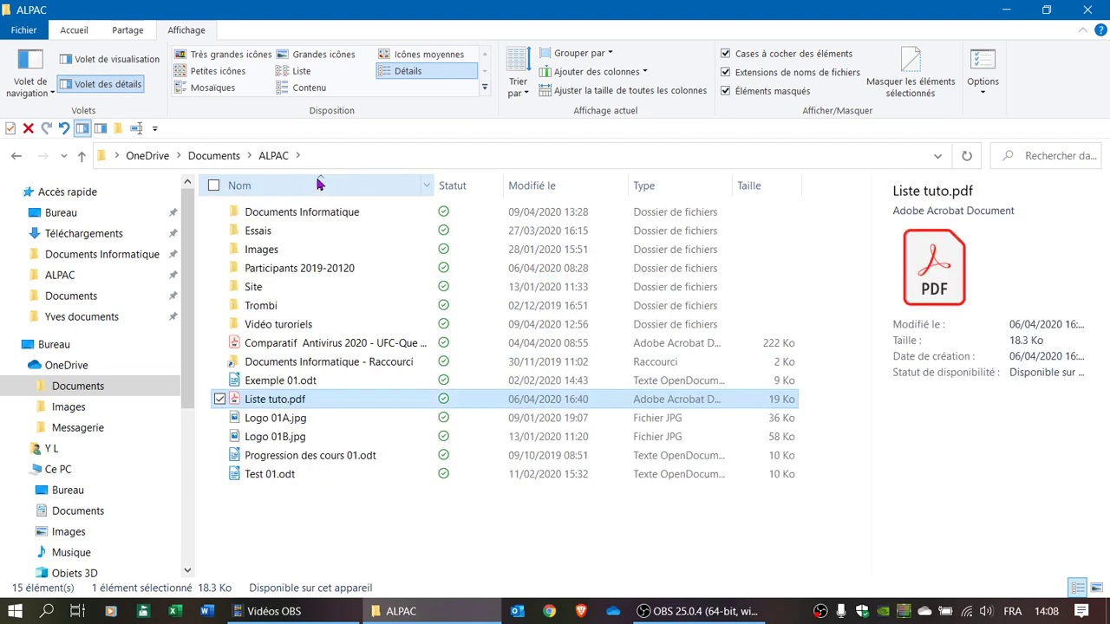
{"action": "left_click", "coordinate": [578, 187]}
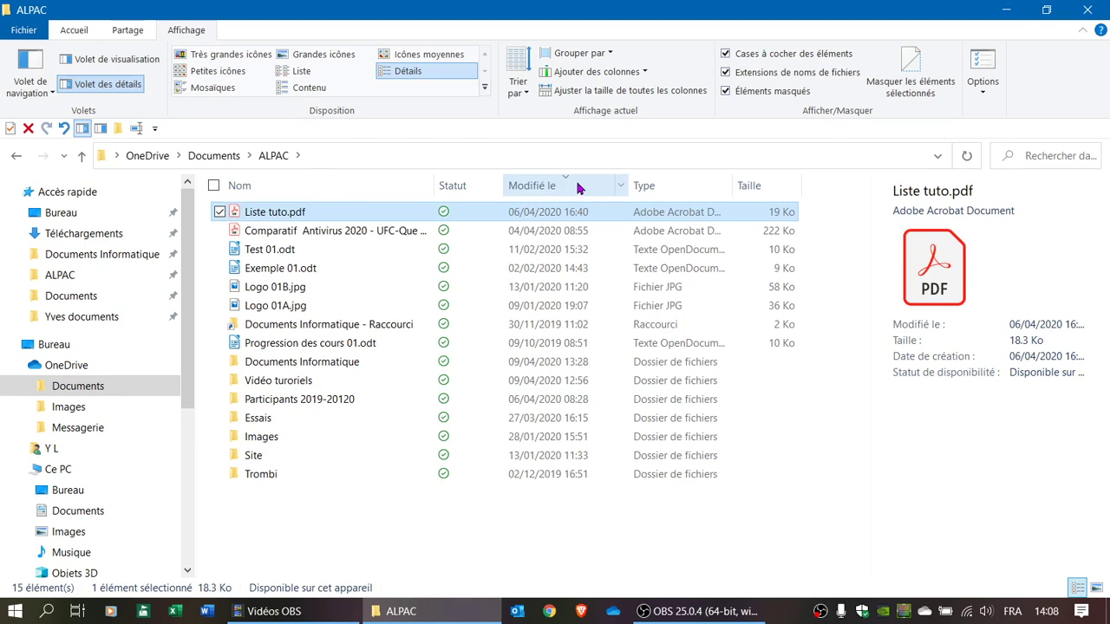
{"action": "left_click", "coordinate": [689, 191]}
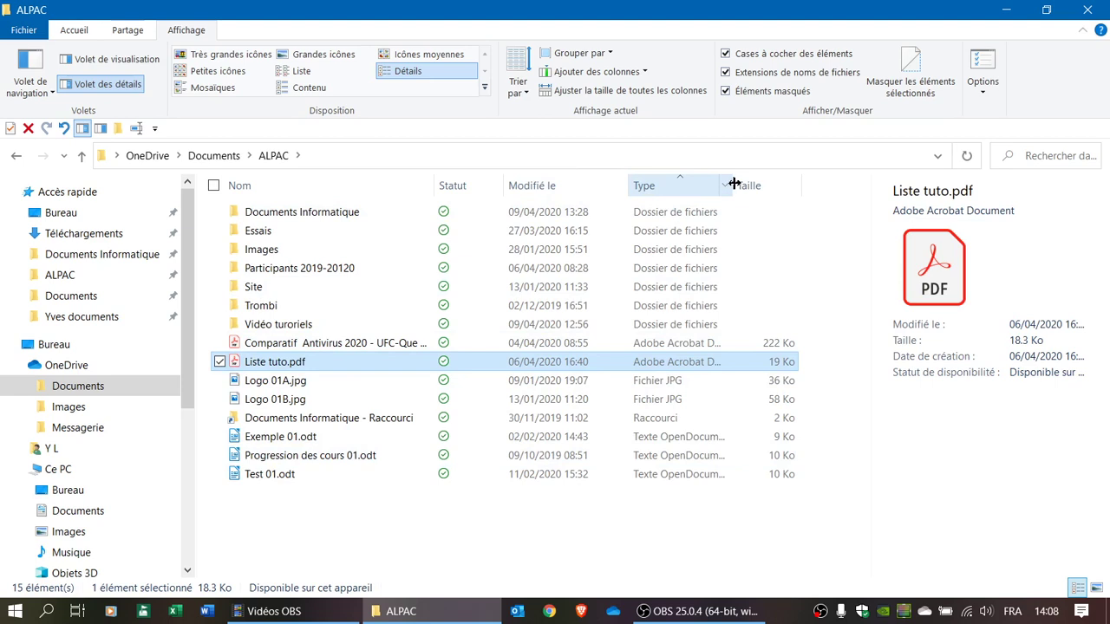
{"action": "left_click_drag", "start_coordinate": [733, 184], "coordinate": [783, 185]}
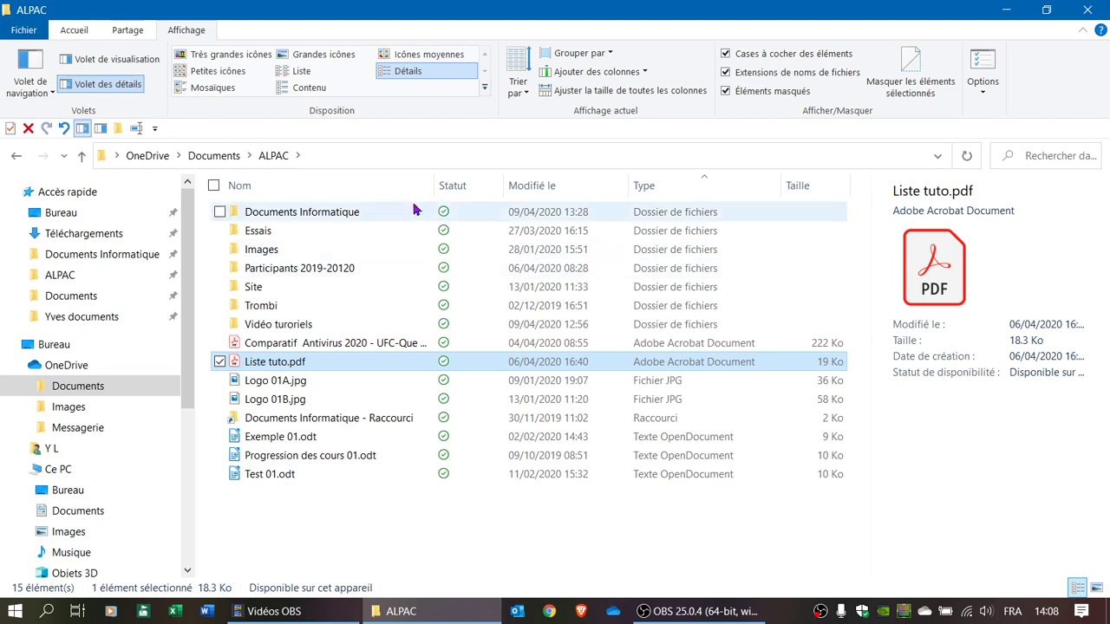
Try the medium and large icon layouts for the ALPAC folder and set its layout to Mosaïques.
{"action": "left_click", "coordinate": [419, 56]}
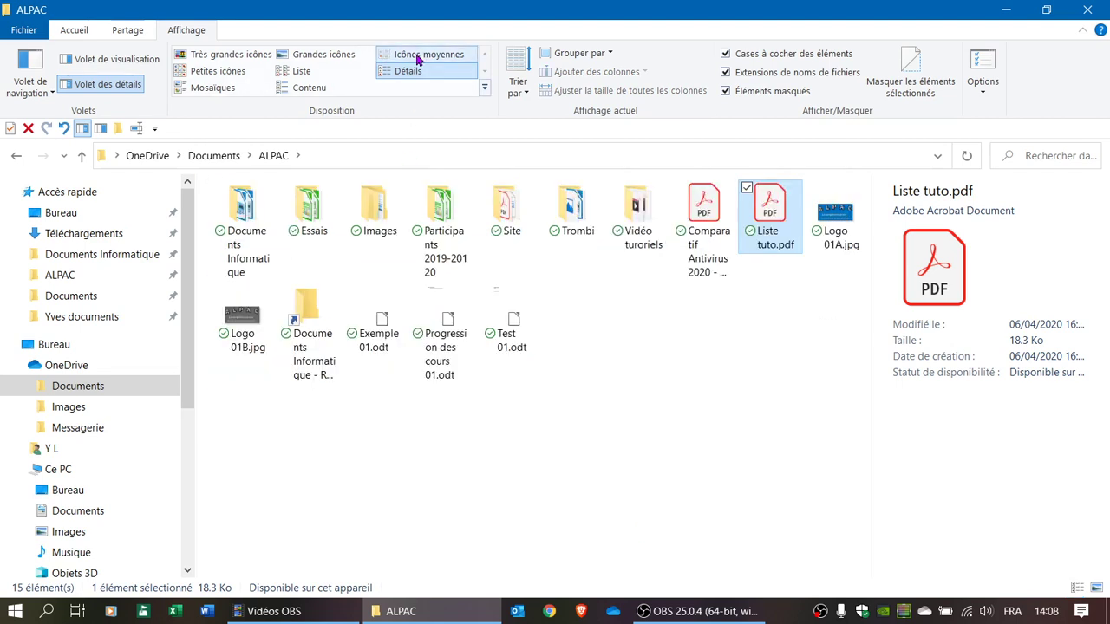
{"action": "left_click", "coordinate": [295, 73]}
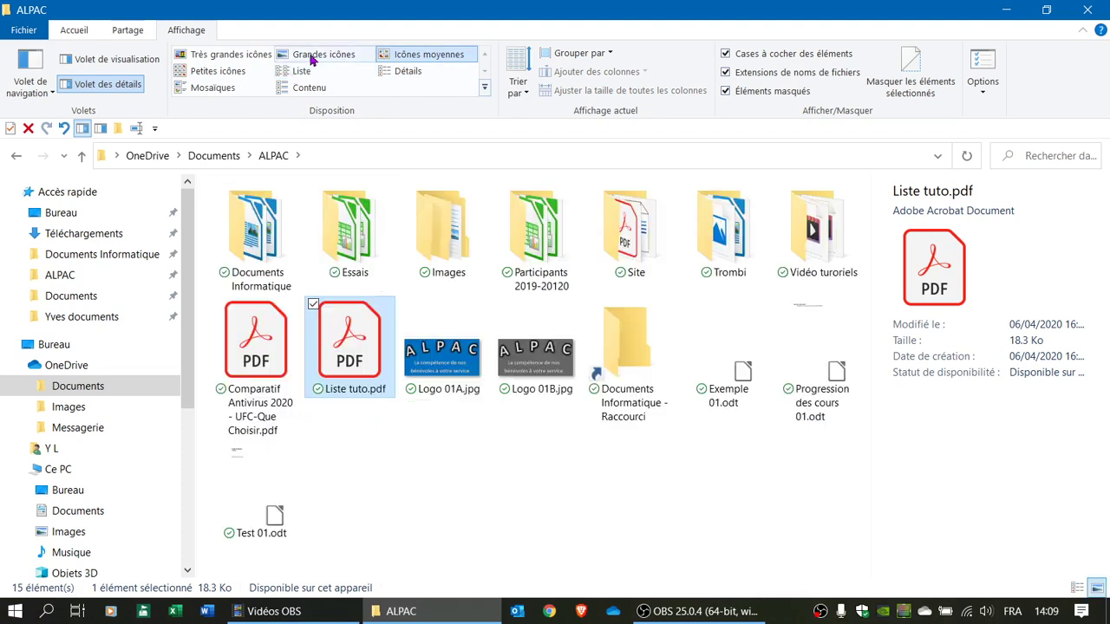
{"action": "left_click", "coordinate": [314, 57]}
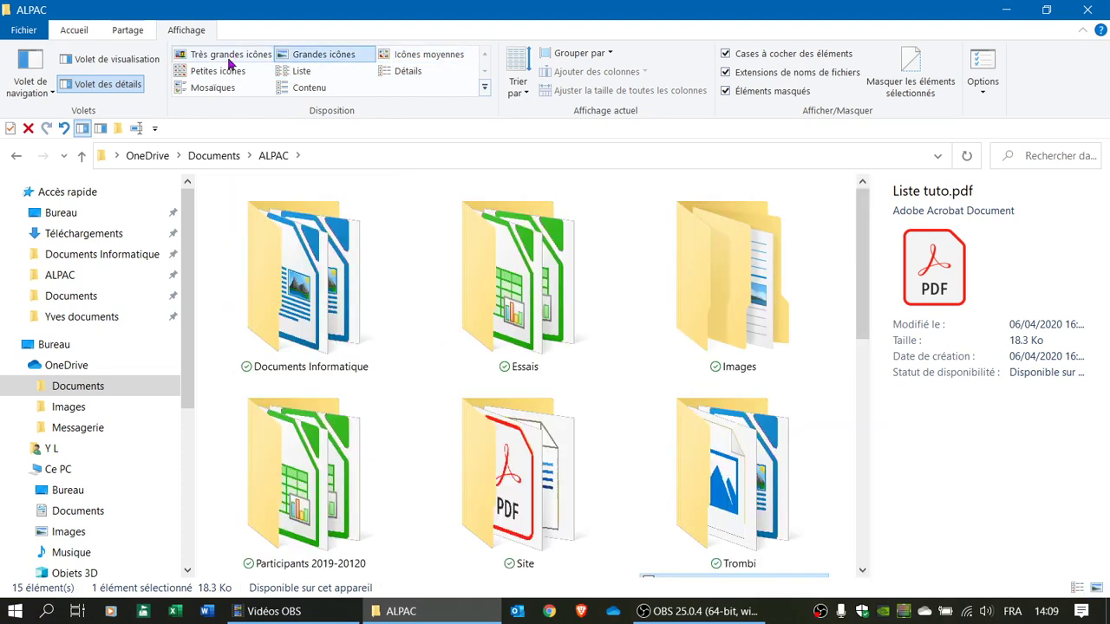
{"action": "left_click", "coordinate": [212, 90]}
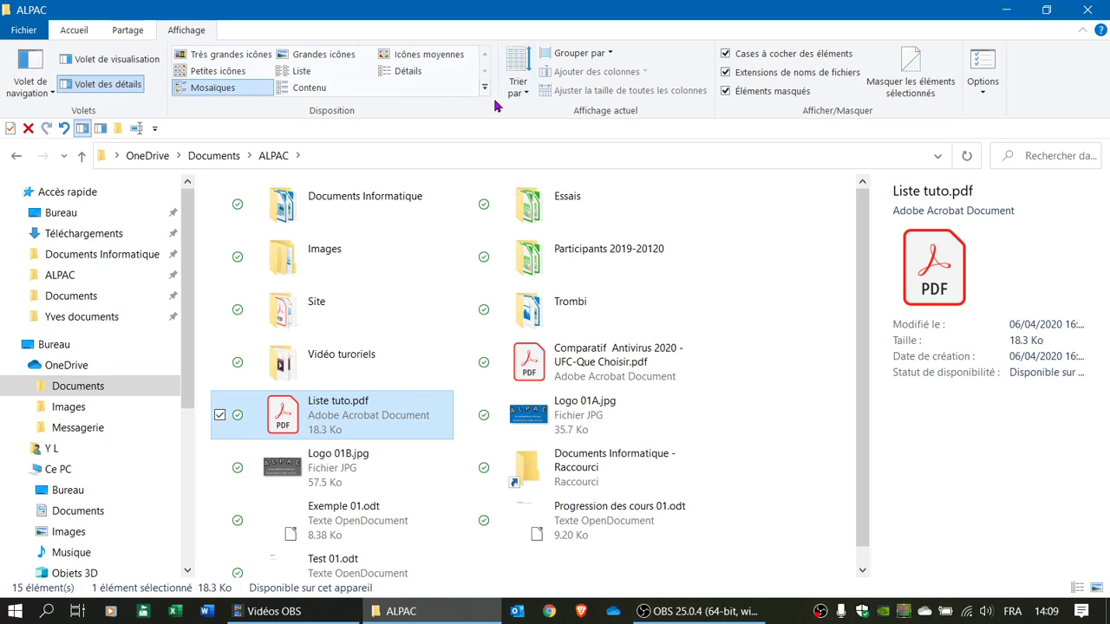
Sort the ALPAC folder's contents by name, try descending order and set the order back to ascending.
{"action": "left_click", "coordinate": [527, 93]}
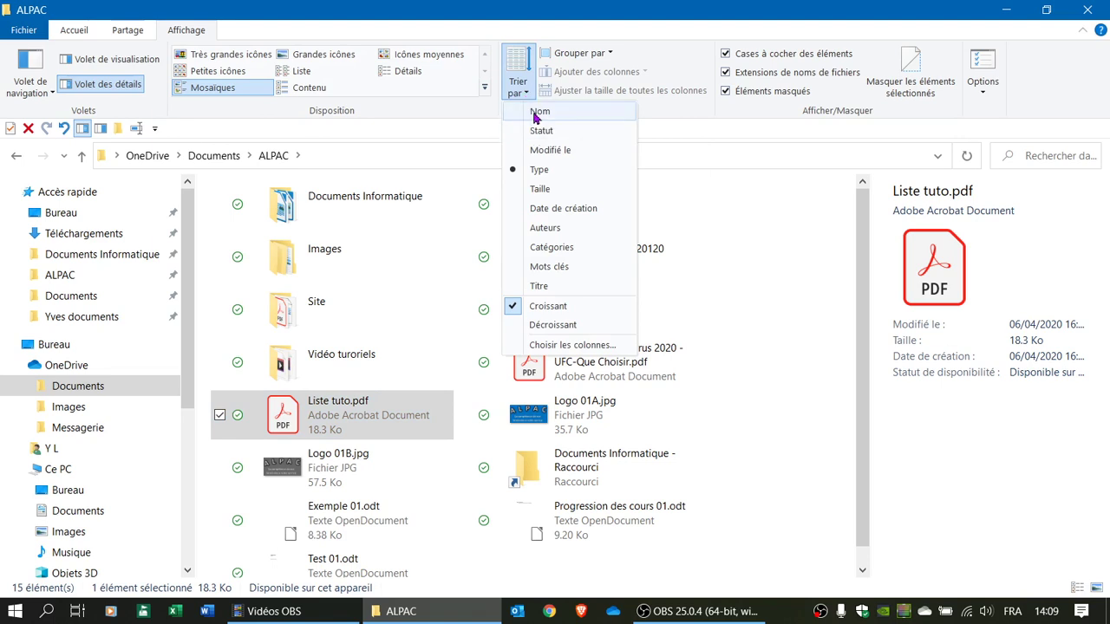
{"action": "left_click", "coordinate": [538, 112]}
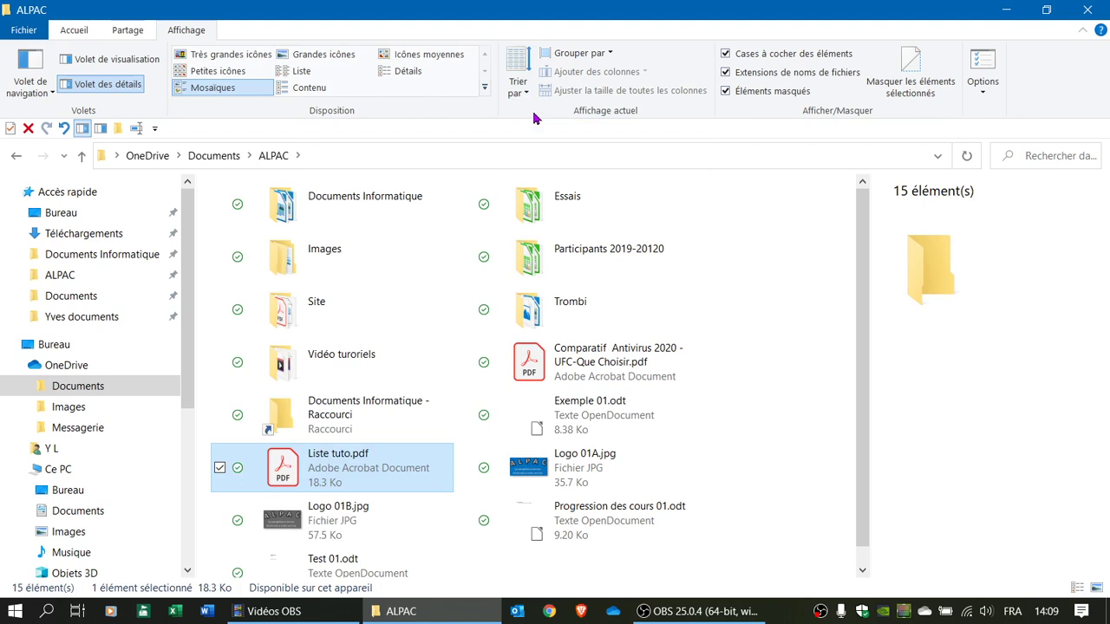
{"action": "left_click", "coordinate": [526, 93]}
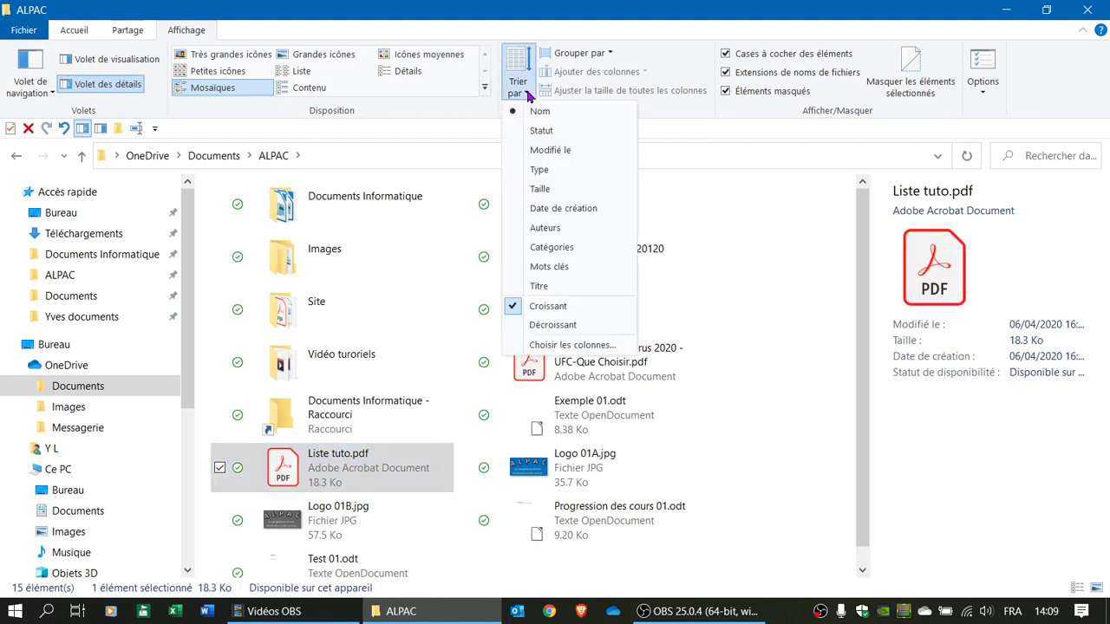
{"action": "left_click", "coordinate": [552, 325]}
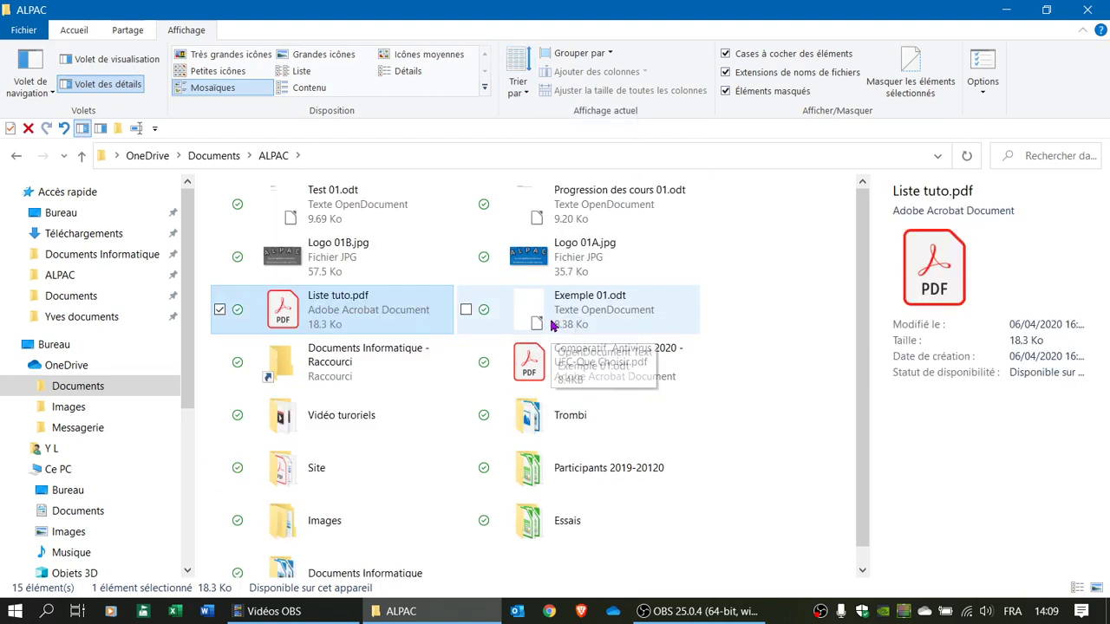
{"action": "left_click", "coordinate": [526, 93]}
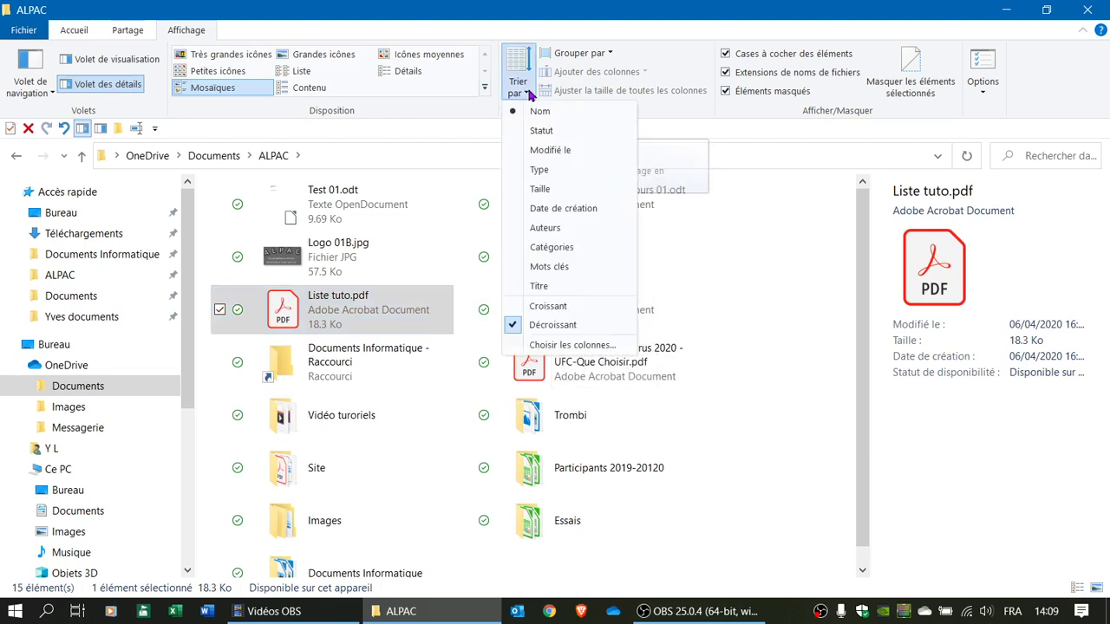
{"action": "left_click", "coordinate": [544, 309]}
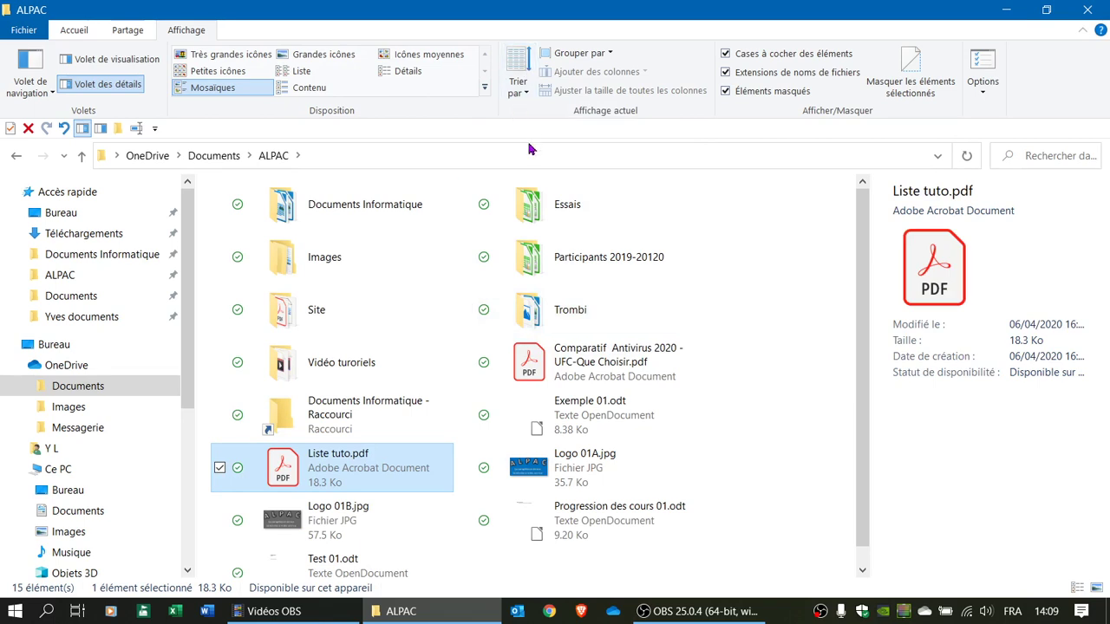
Group the ALPAC folder's contents by type, look through the groups and remove the grouping.
{"action": "left_click", "coordinate": [610, 54]}
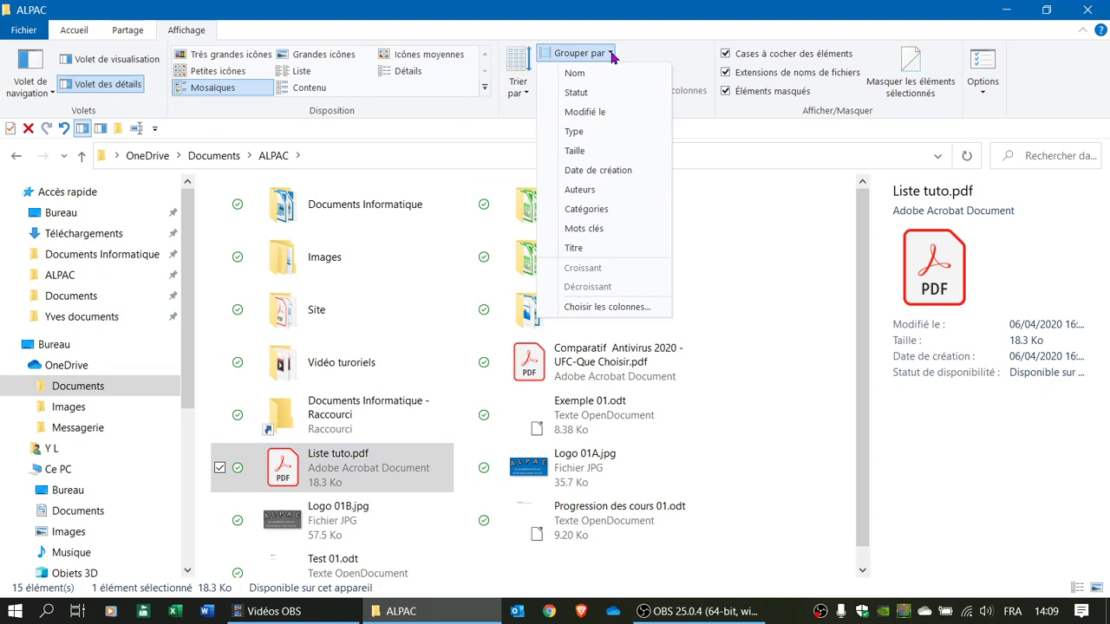
{"action": "left_click", "coordinate": [582, 134]}
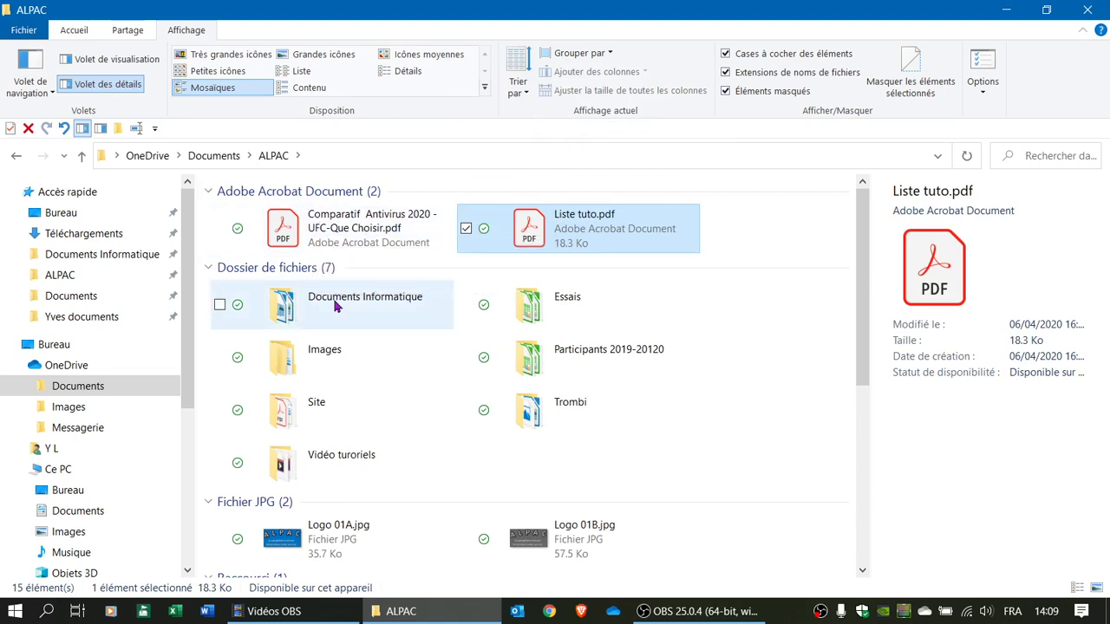
{"action": "scroll", "coordinate": [338, 305], "scroll_direction": "down", "scroll_amount": 1}
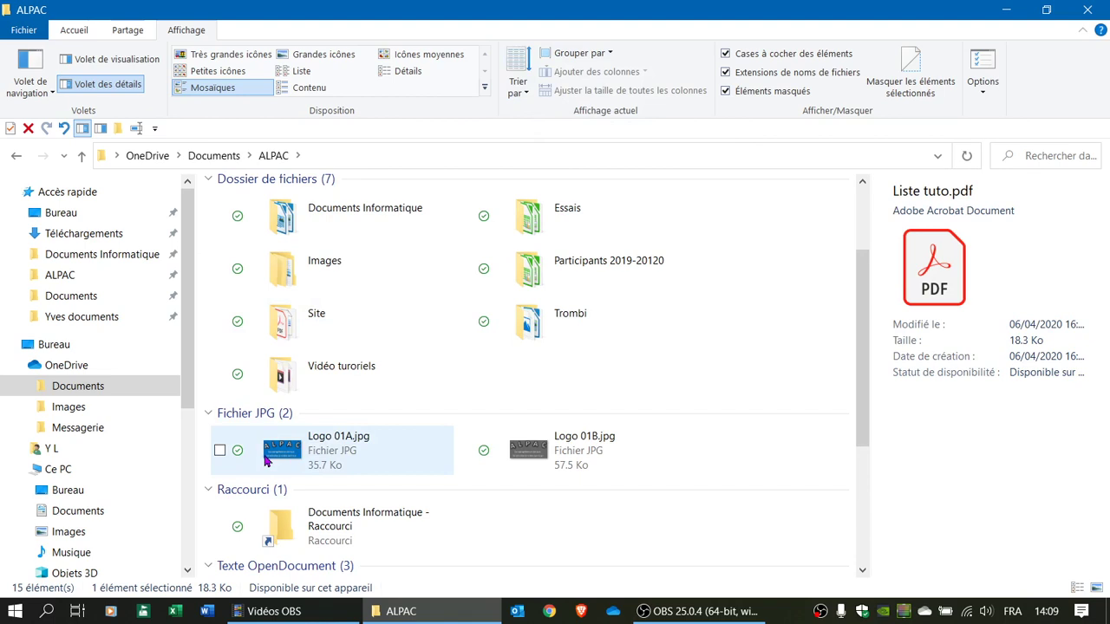
{"action": "scroll", "coordinate": [286, 457], "scroll_direction": "down", "scroll_amount": 2}
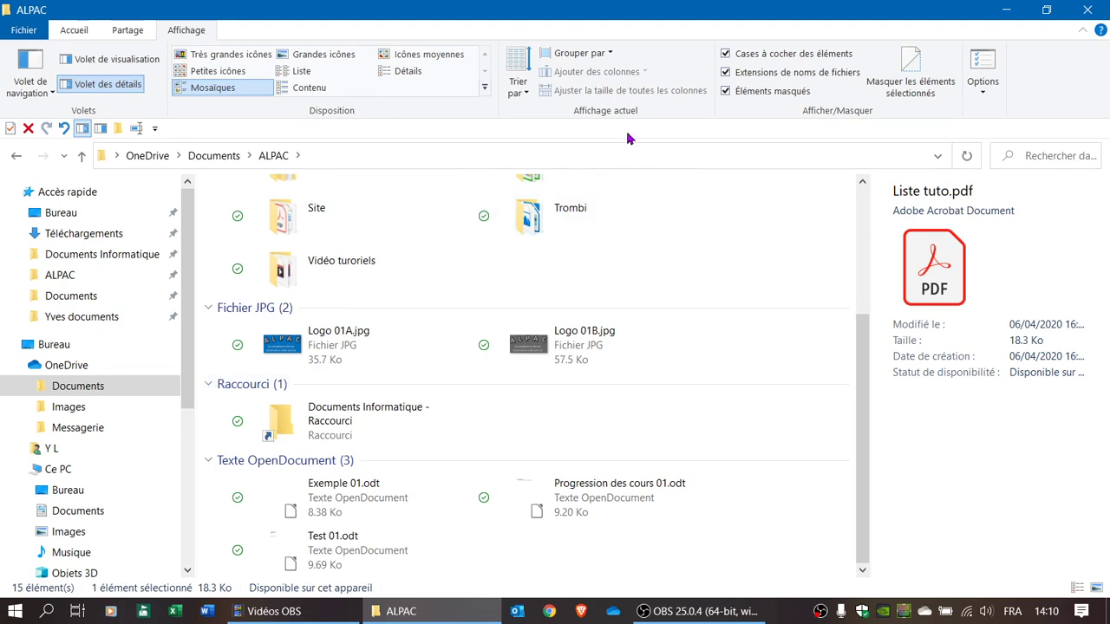
{"action": "left_click", "coordinate": [609, 56]}
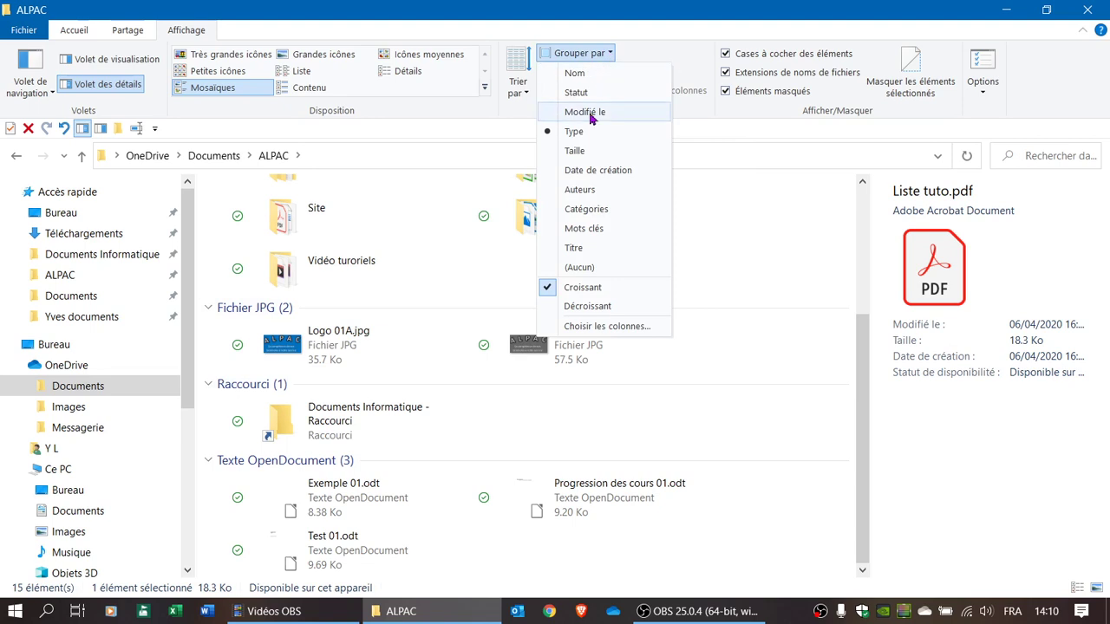
{"action": "left_click", "coordinate": [577, 270]}
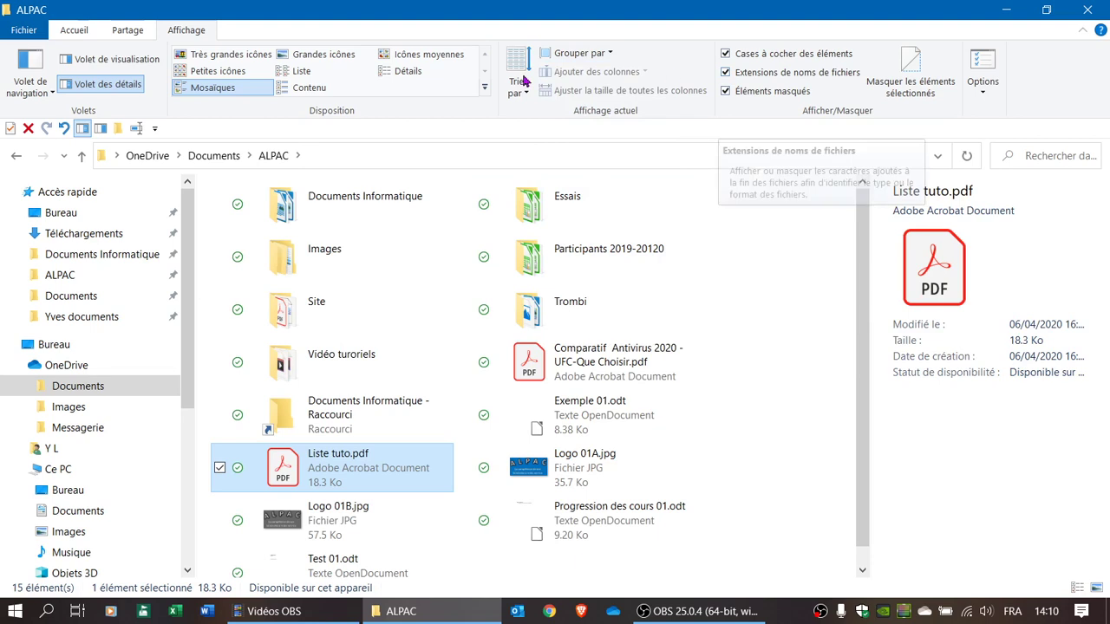
Set the ALPAC folder's layout to Liste and turn the item check boxes off and back on.
{"action": "left_click", "coordinate": [302, 72]}
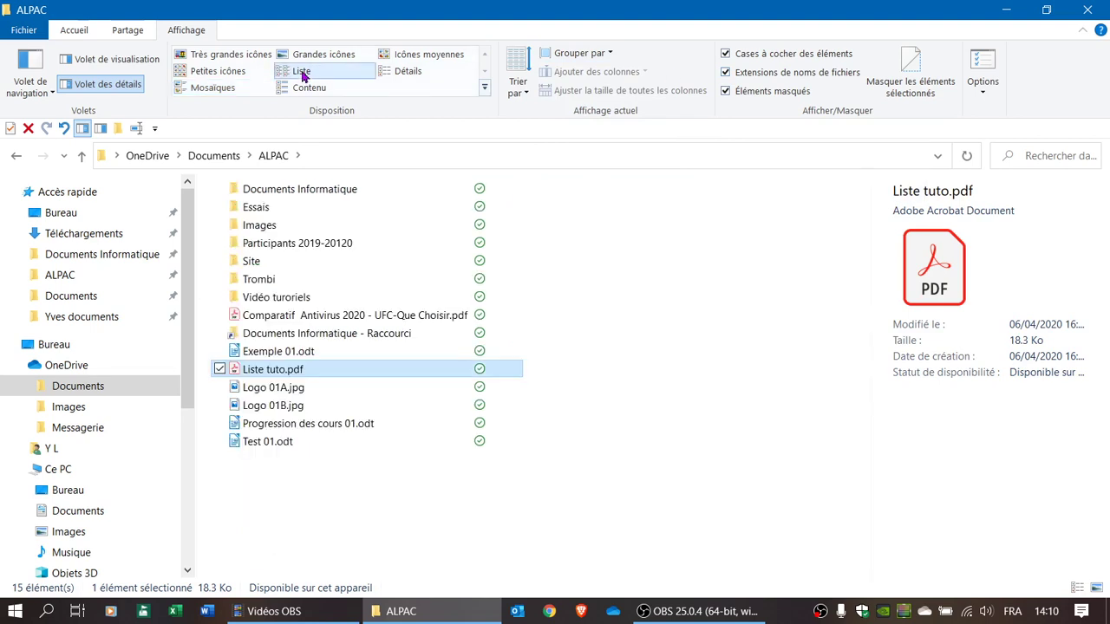
{"action": "left_click", "coordinate": [726, 54]}
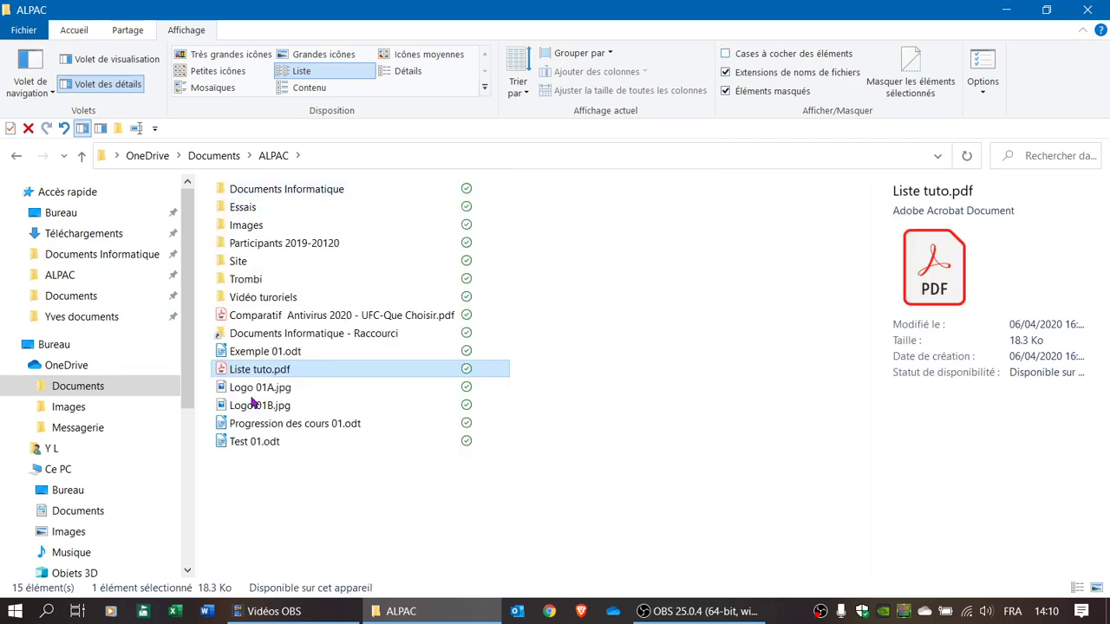
{"action": "left_click", "coordinate": [725, 54]}
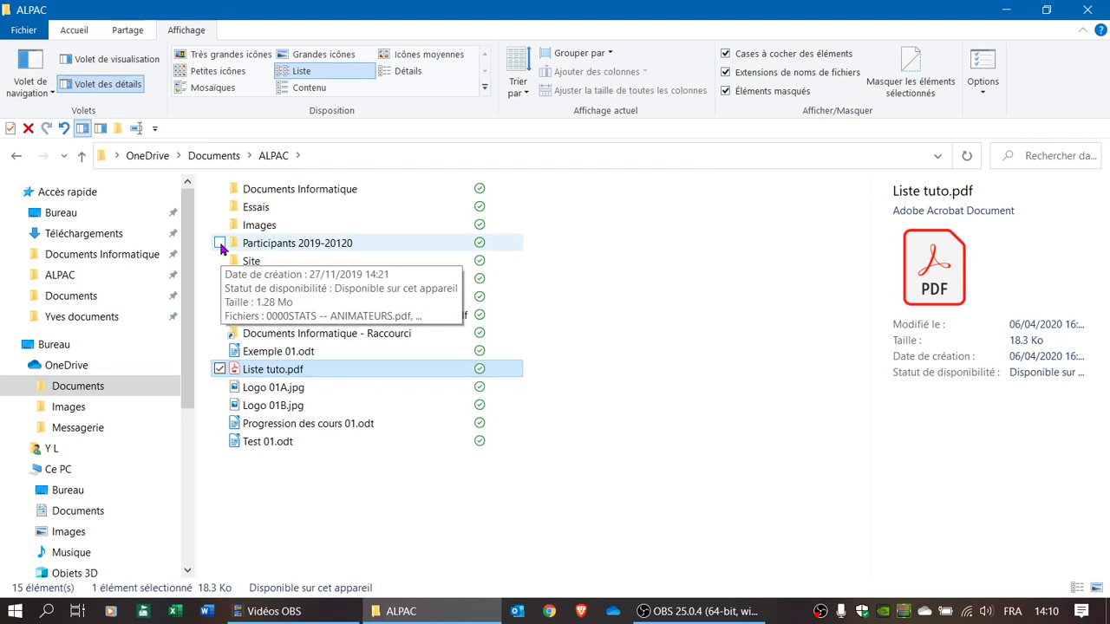
Add Documents Informatique - Raccourci and Logo 01B.jpg to the selection alongside Liste tuto.pdf.
{"action": "left_click", "coordinate": [219, 335]}
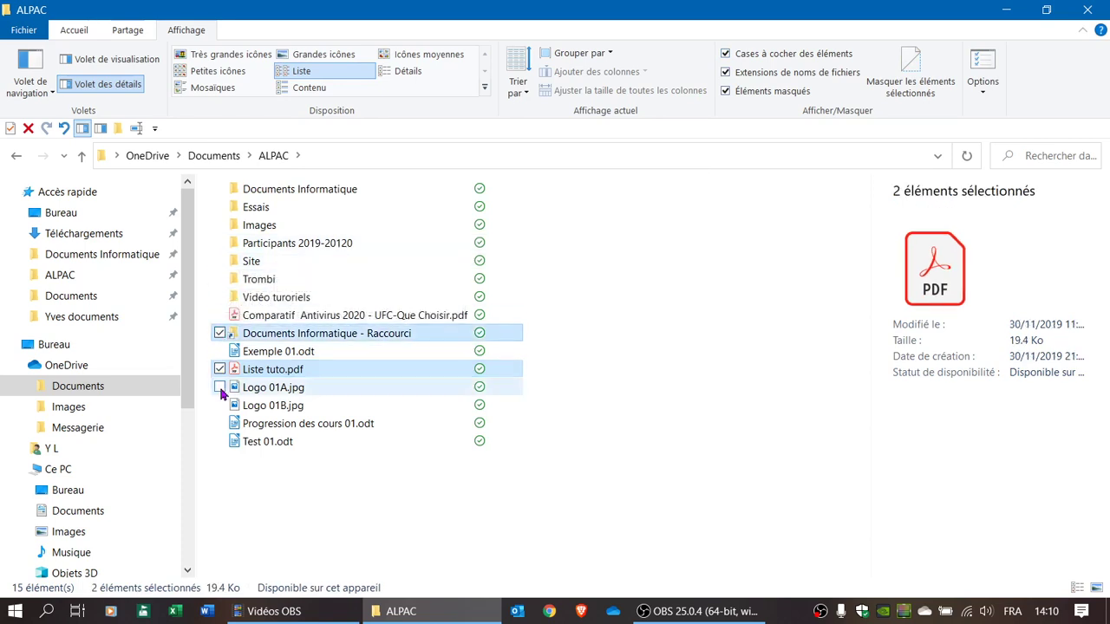
{"action": "left_click", "coordinate": [219, 405]}
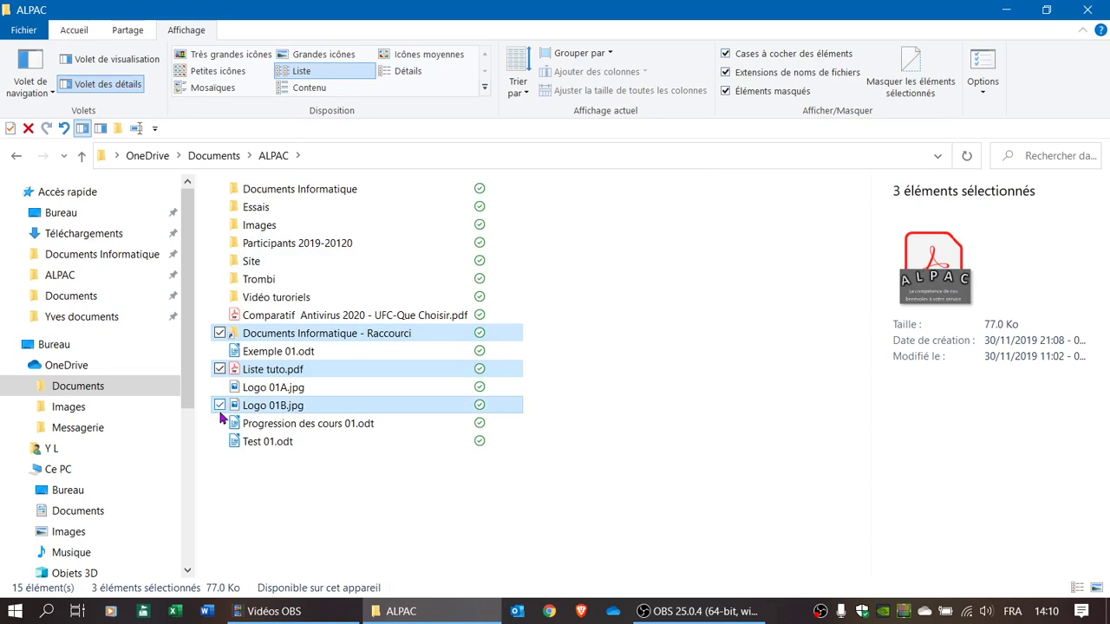
{"action": "mouse_move", "coordinate": [388, 229]}
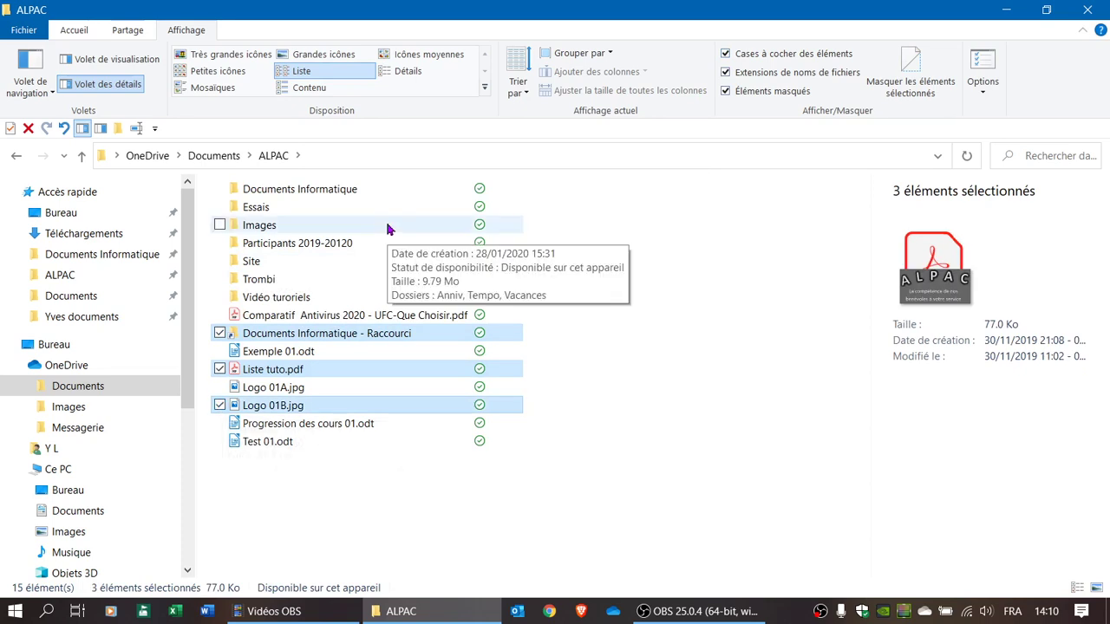